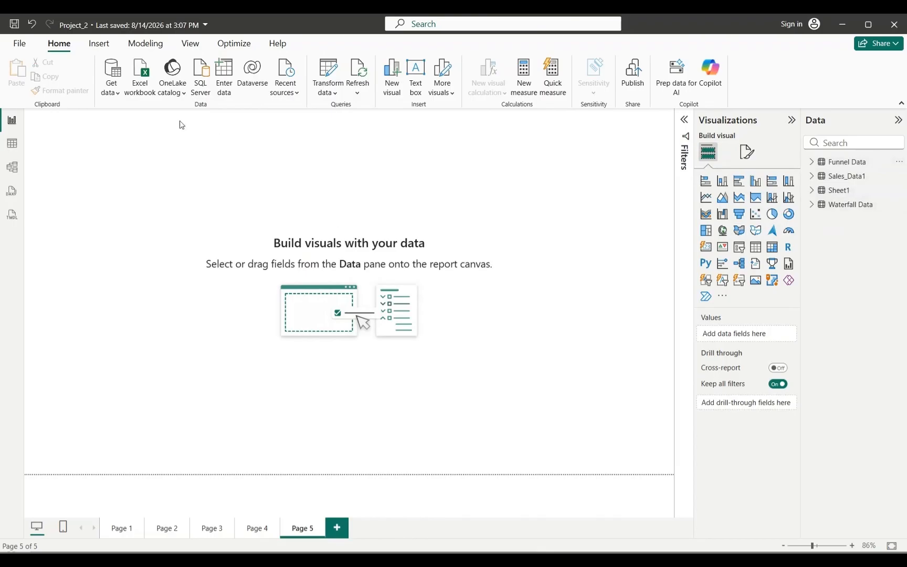
Open the Scatter_Chart_Data Excel workbook from the Power BI folder as a data source
click(116, 90)
click(144, 132)
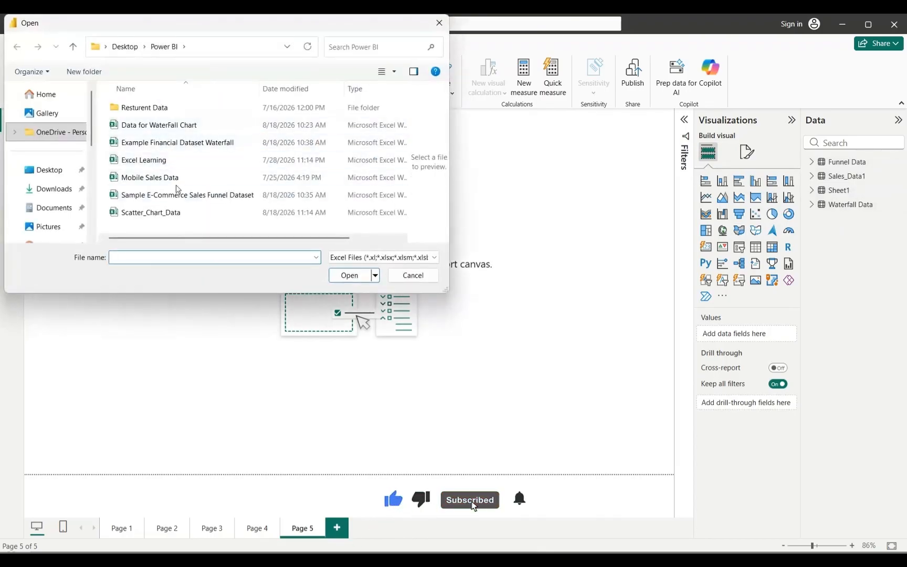
click(169, 212)
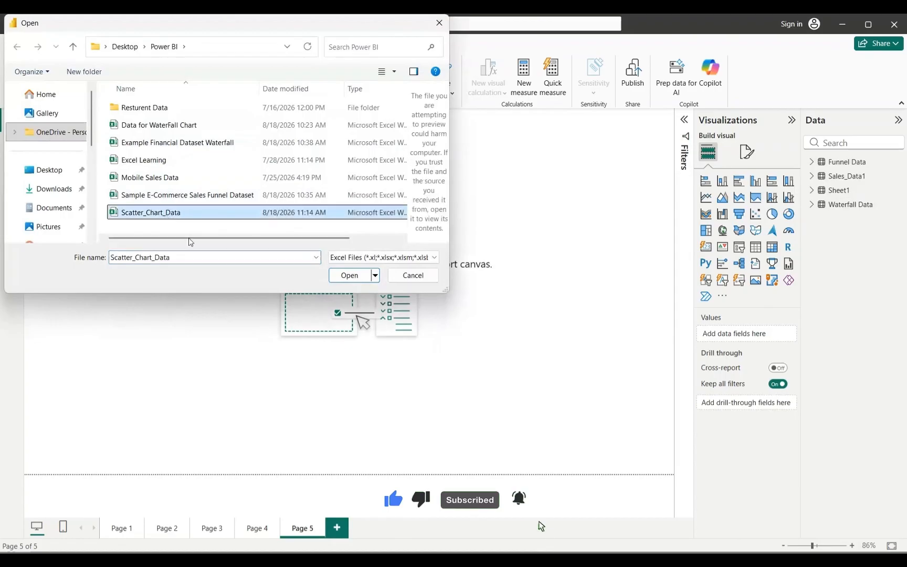
click(349, 275)
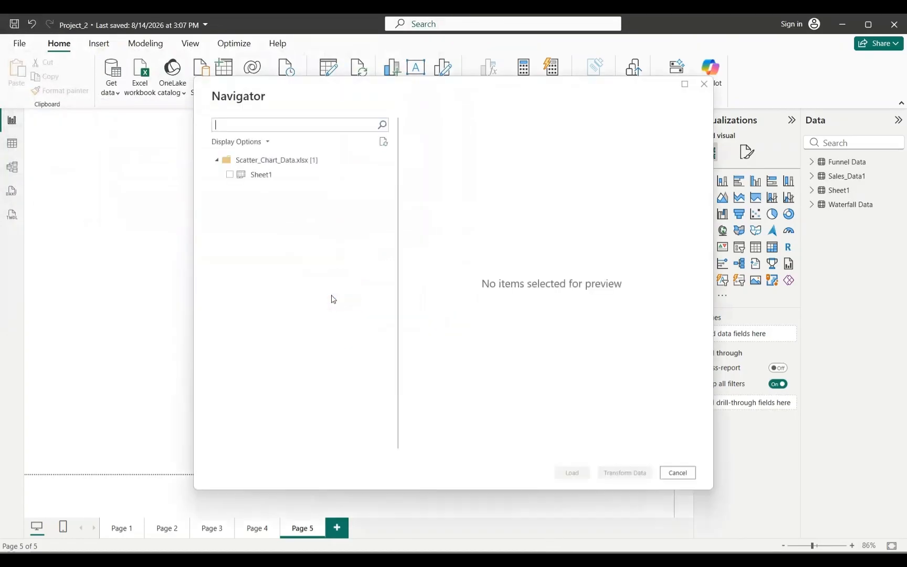
Preview the rows of Sheet1 from Scatter_Chart_Data.xlsx and load the sheet into the model
click(229, 174)
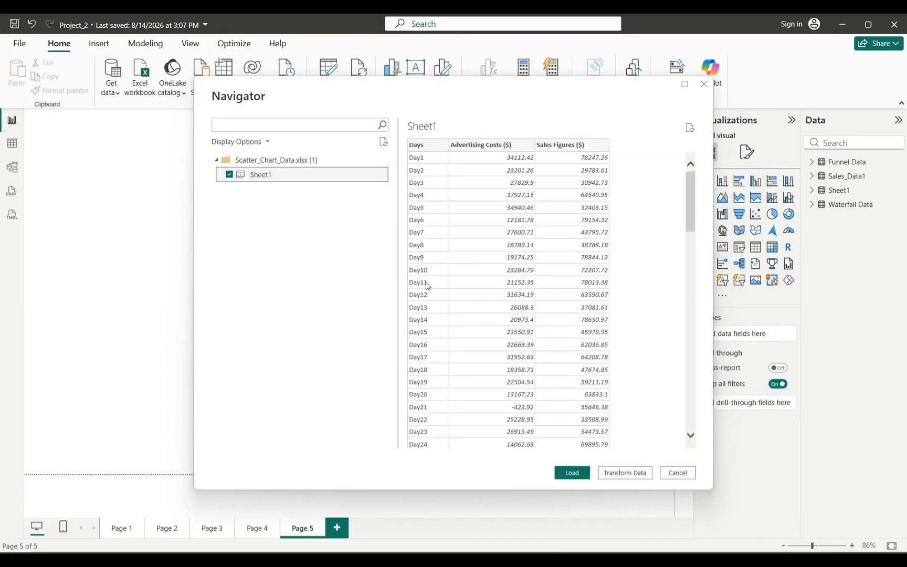
scroll(433, 341, down, 15)
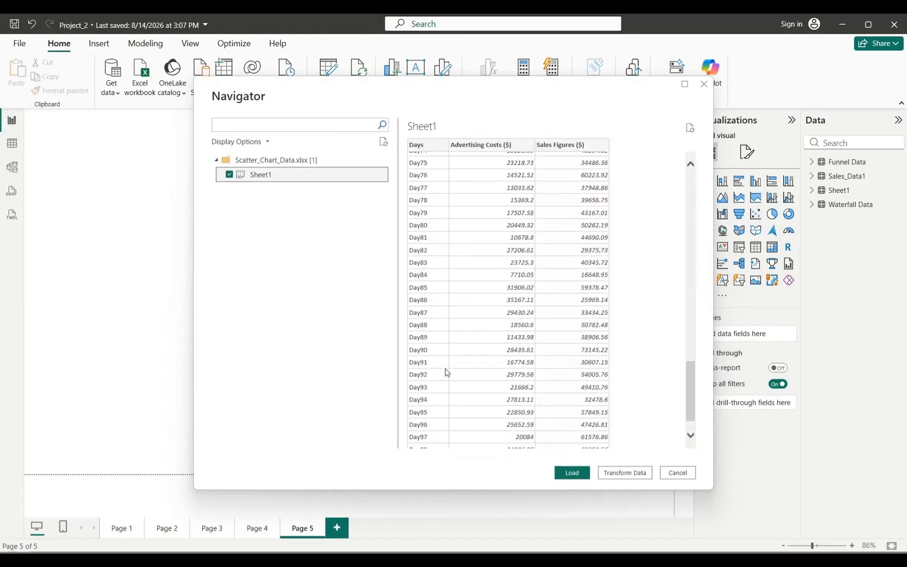
scroll(444, 372, up, 10)
scroll(449, 373, up, 10)
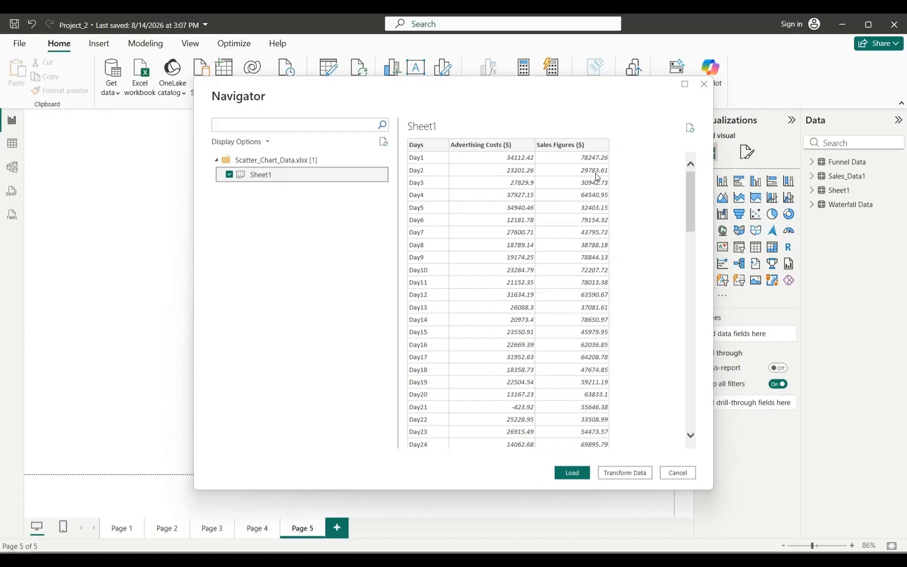
scroll(512, 204, down, 20)
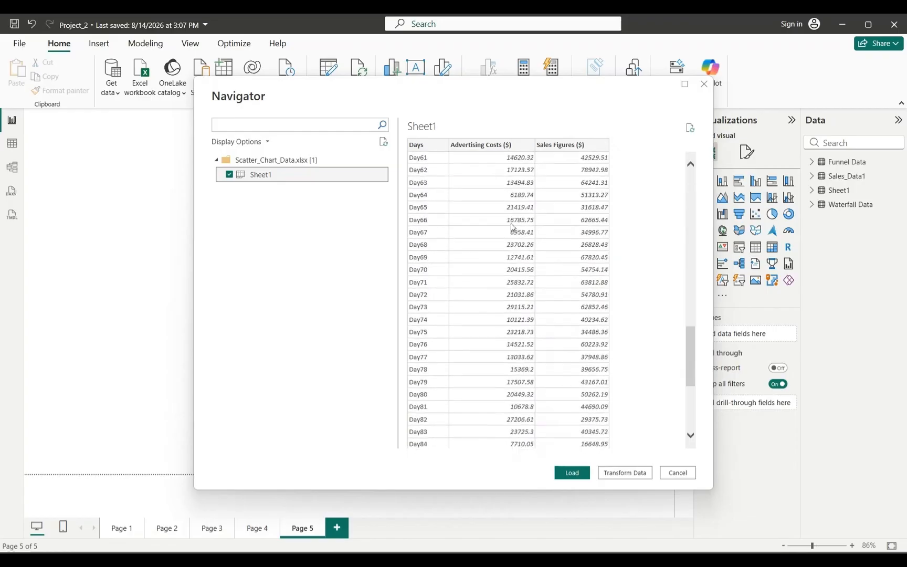
click(572, 473)
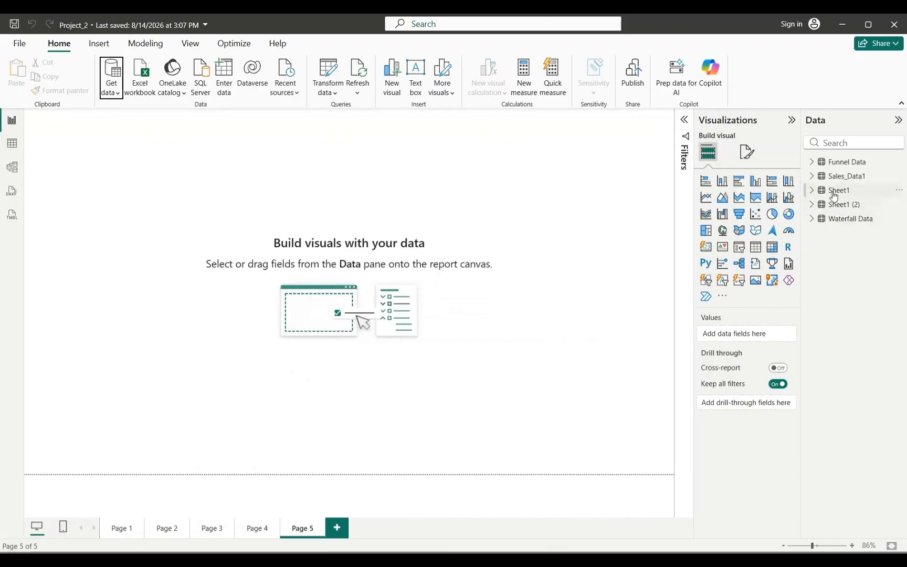
Check the fields of the existing Sheet1 table and rename that table to Waterfall Data 2
click(813, 190)
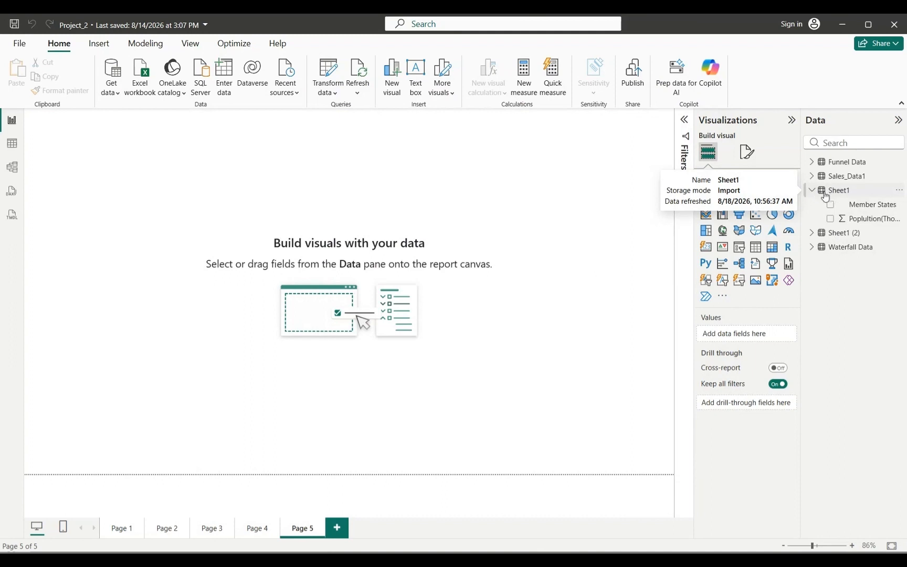
click(812, 192)
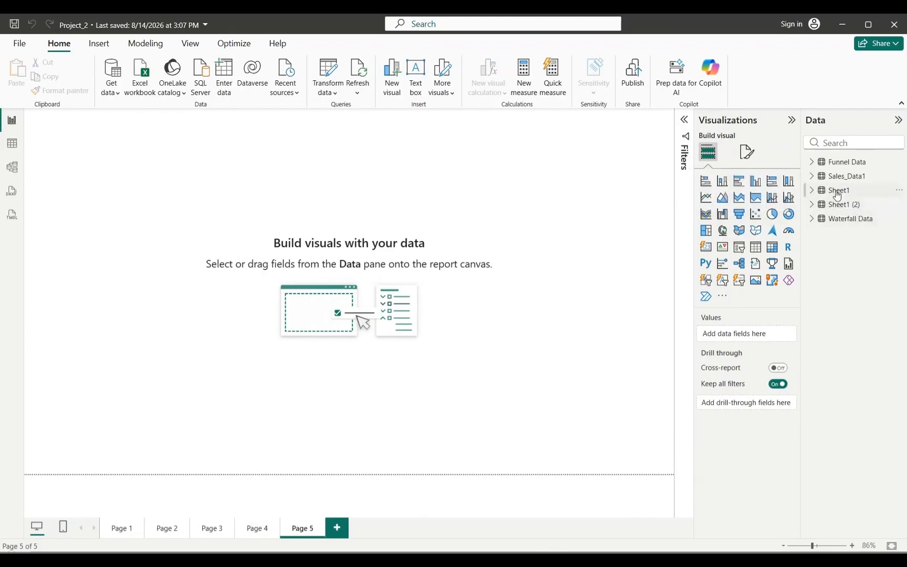
click(838, 194)
right_click(837, 195)
click(837, 195)
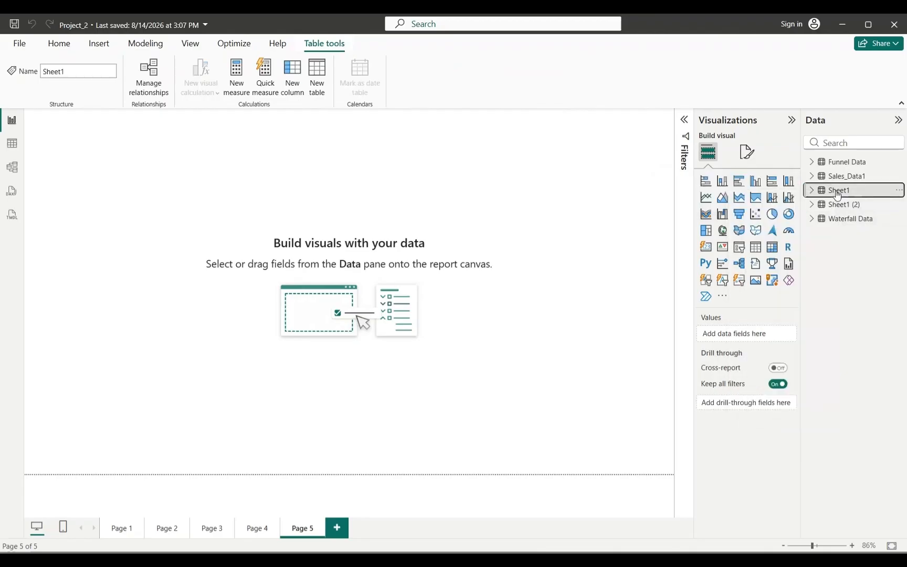
click(815, 191)
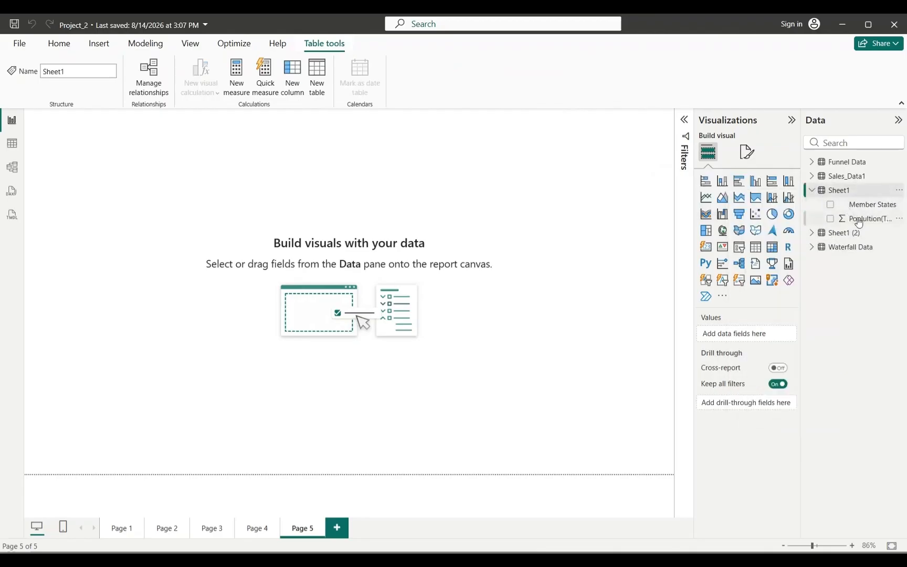
click(814, 191)
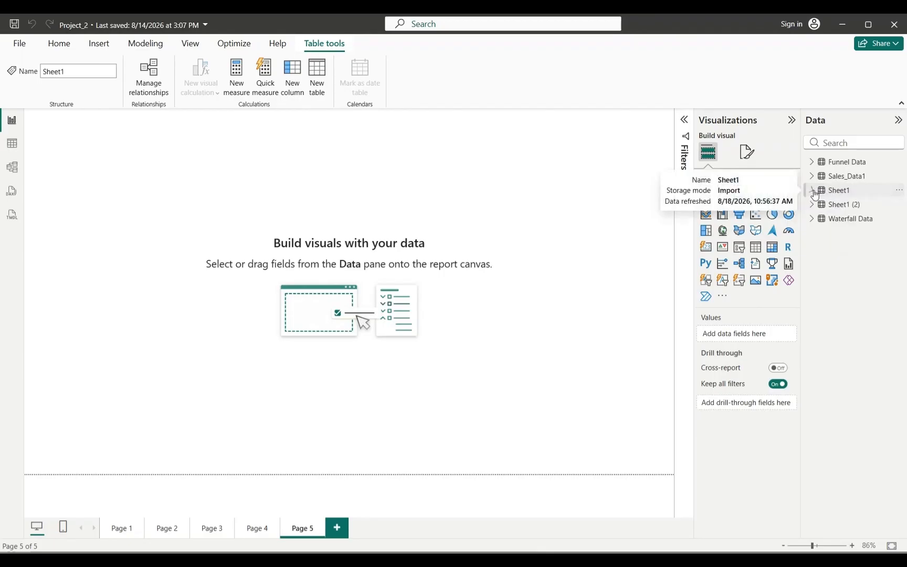
right_click(842, 196)
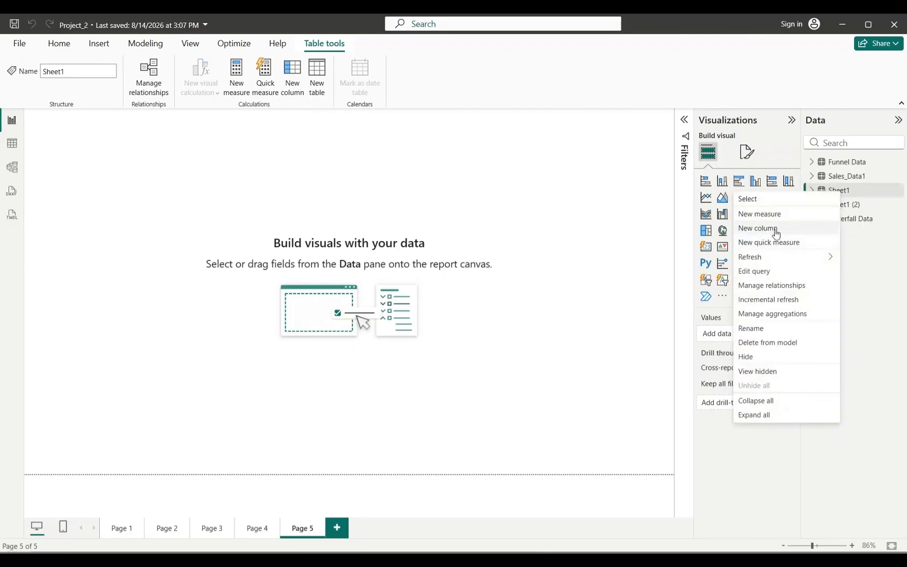
click(762, 329)
text(Waterfall Data 2)
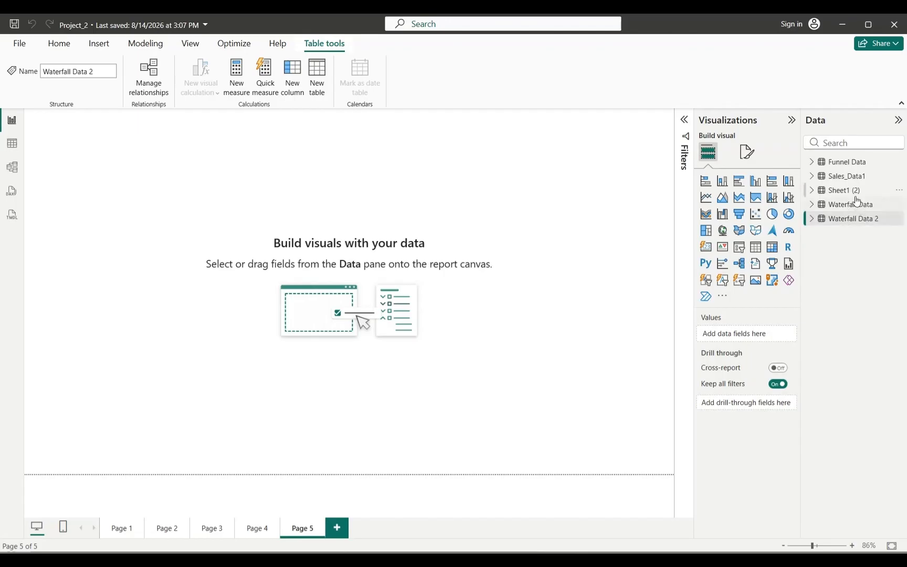
Add a scatter chart to Page 5, enlarge it to fill most of the page and centre it
click(813, 193)
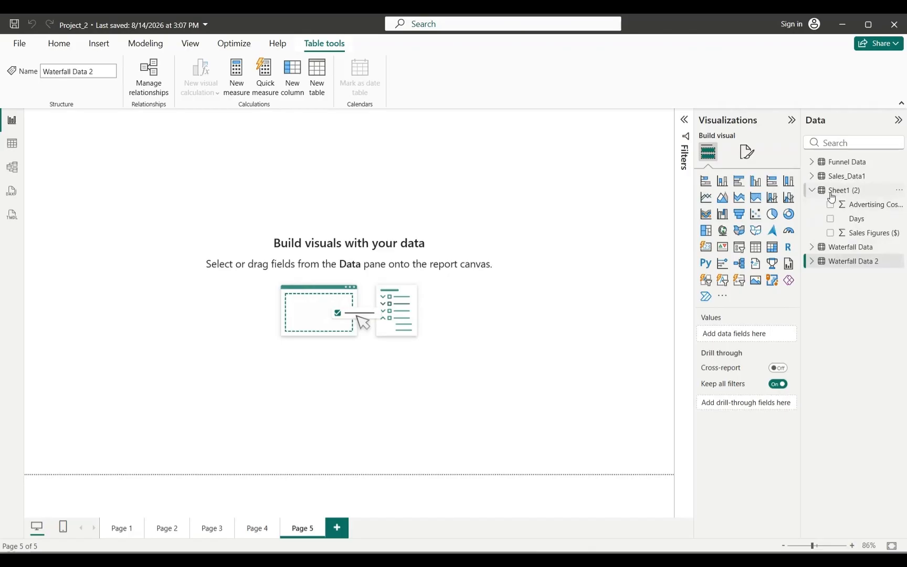
click(173, 217)
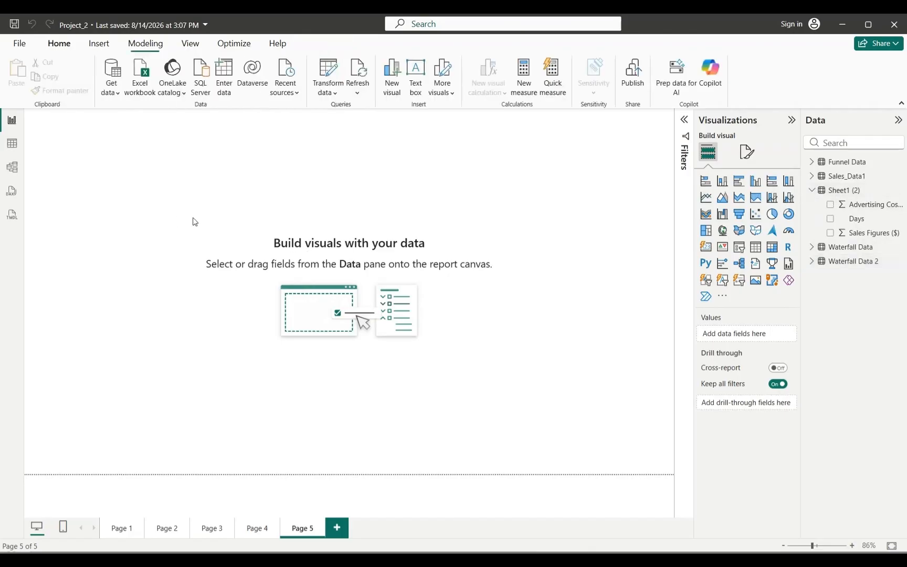
click(756, 216)
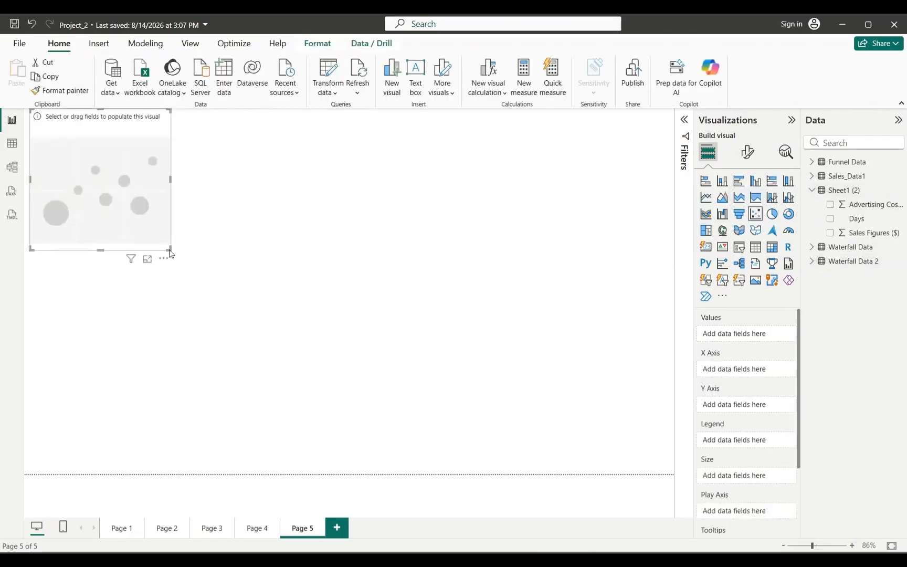
drag(168, 249, 616, 443)
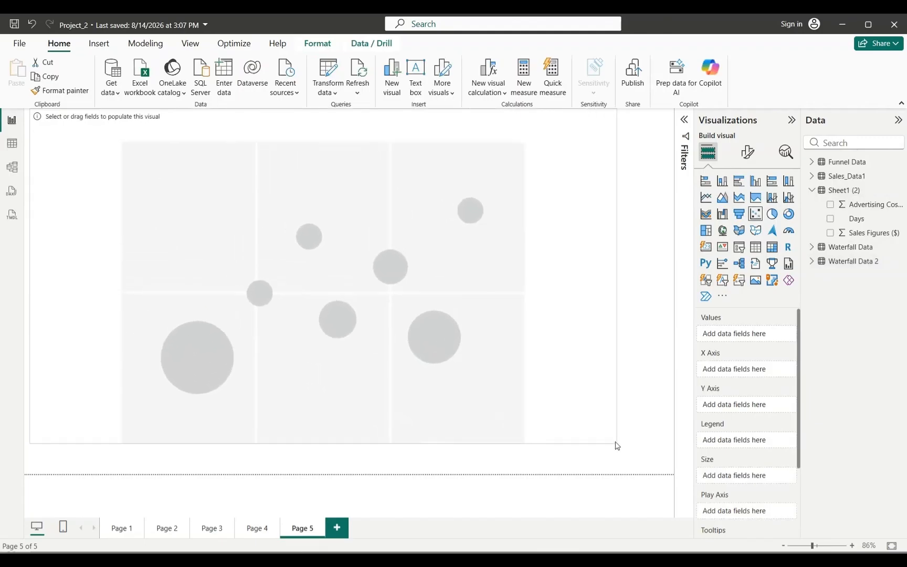
drag(395, 212, 426, 233)
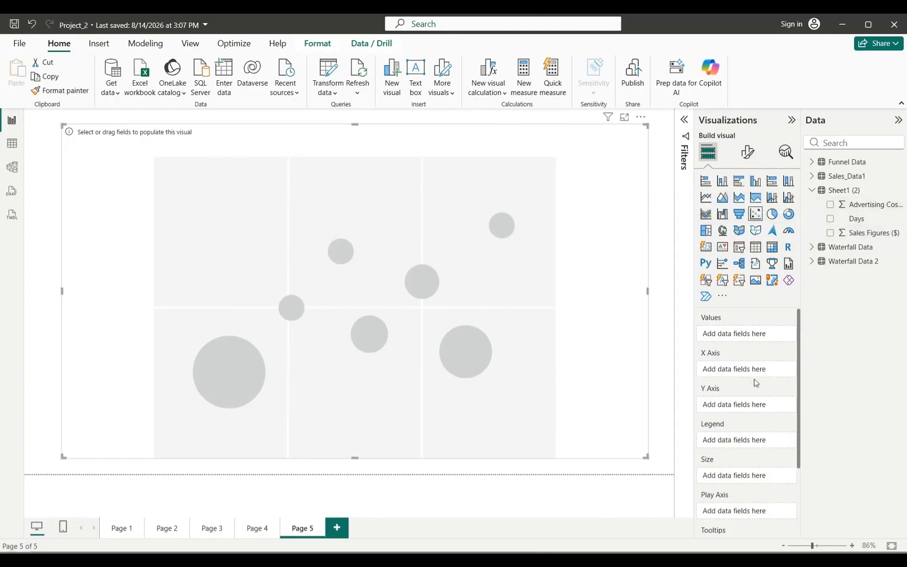
Assign Advertising Costs ($) to the scatter chart's X axis and Sales Figures ($) to its Y axis
drag(864, 208, 756, 374)
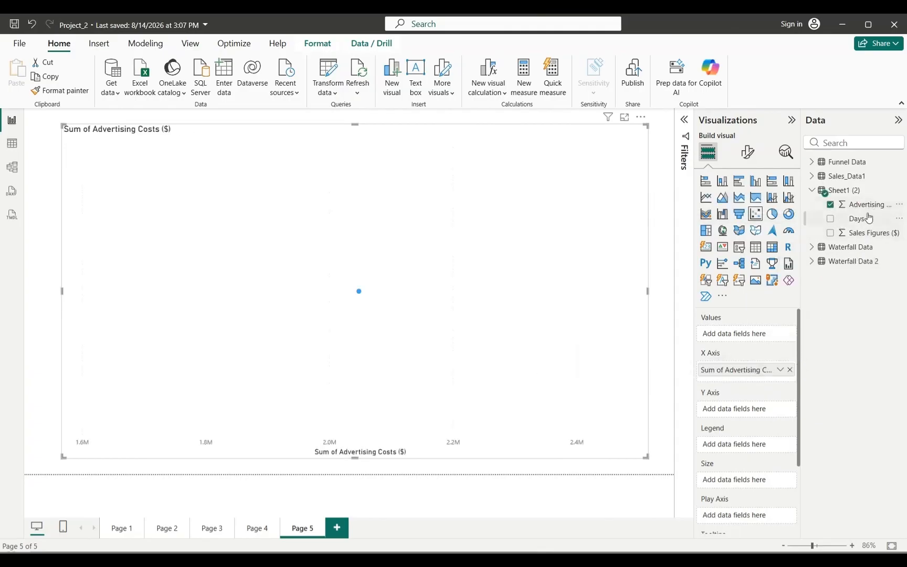
drag(865, 244, 745, 418)
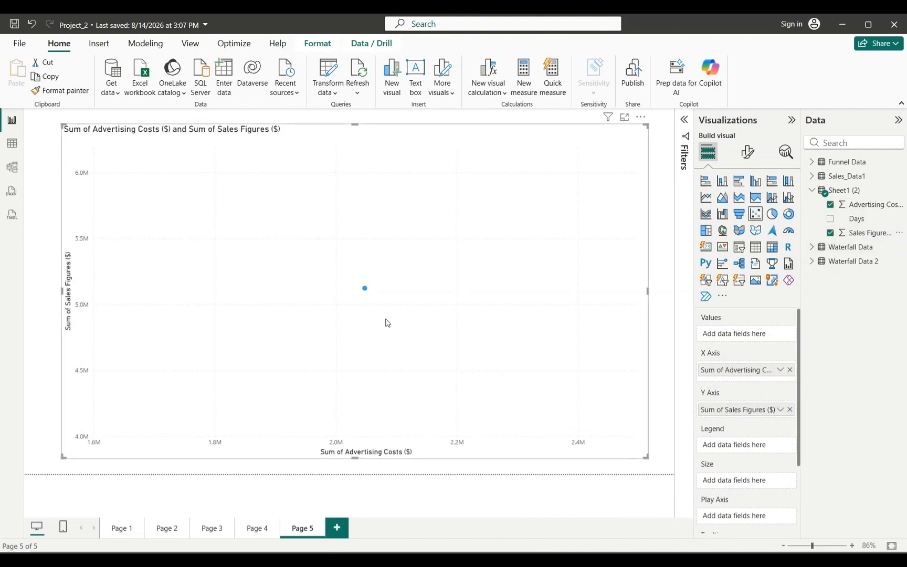
mouse_move(365, 288)
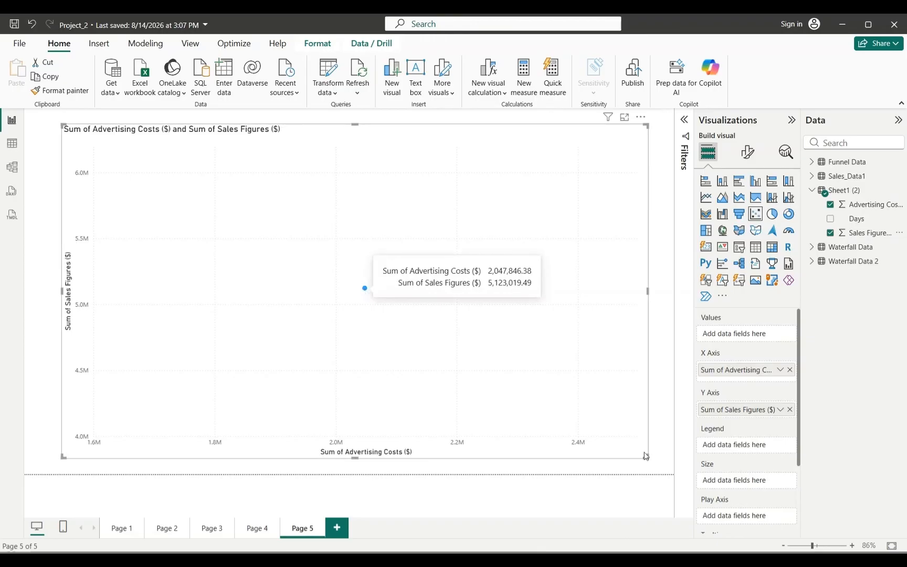
Set both the Advertising Costs ($) and Sales Figures ($) axis fields to Don't summarize
click(780, 370)
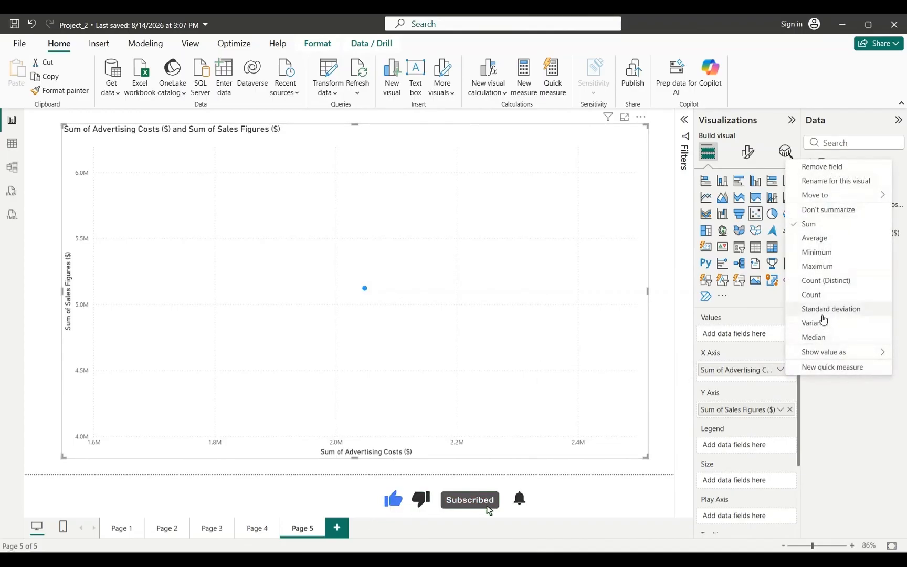
click(827, 210)
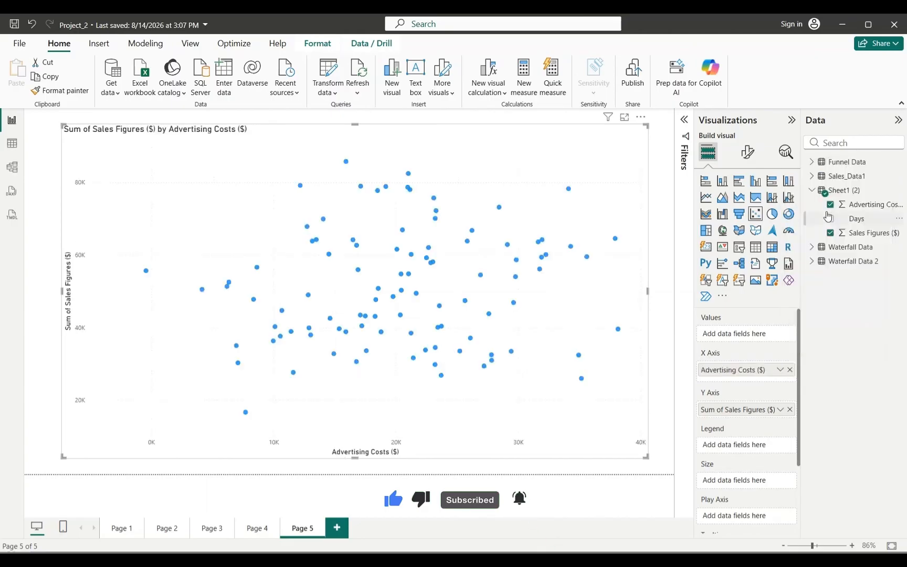
click(780, 410)
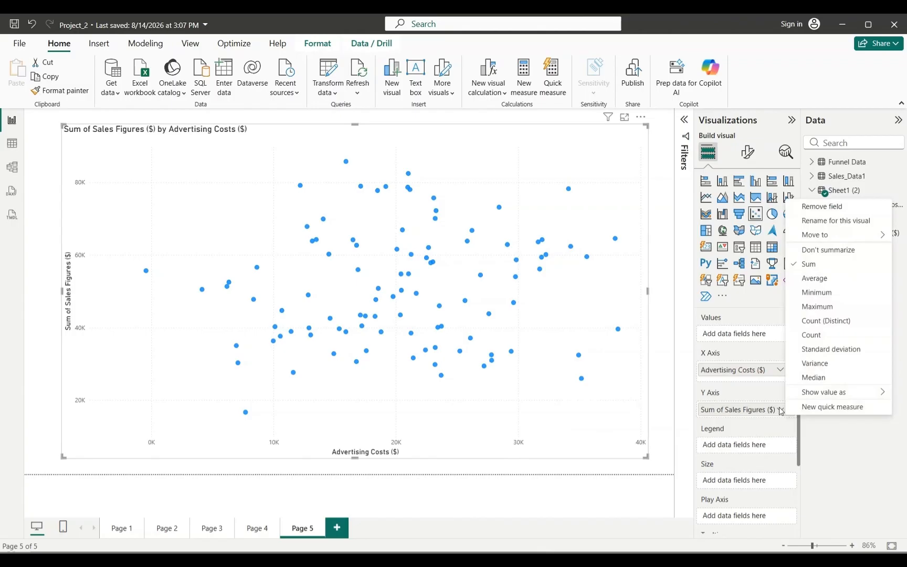
click(819, 253)
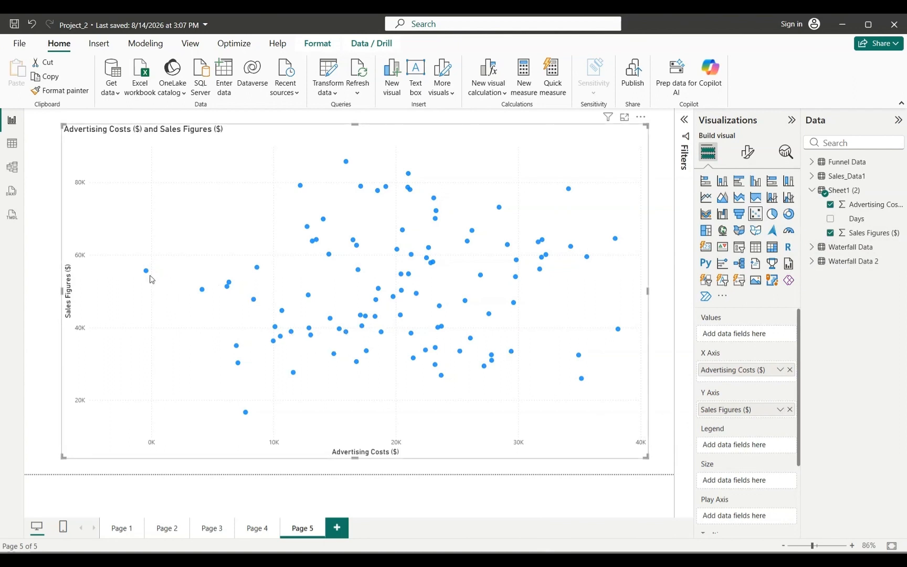
Add the Days field to the chart's tooltips and rename it to Days for this visual
mouse_move(147, 271)
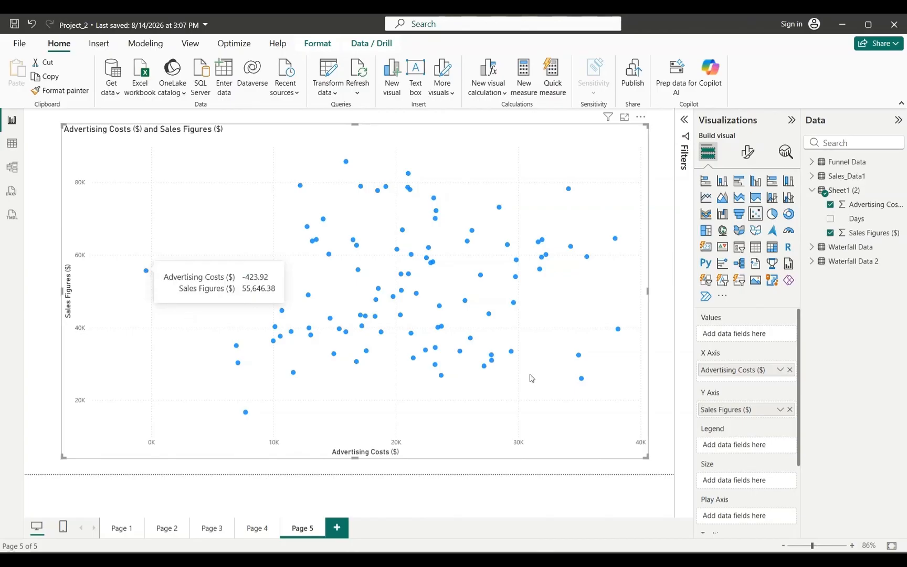
scroll(736, 423, down, 2)
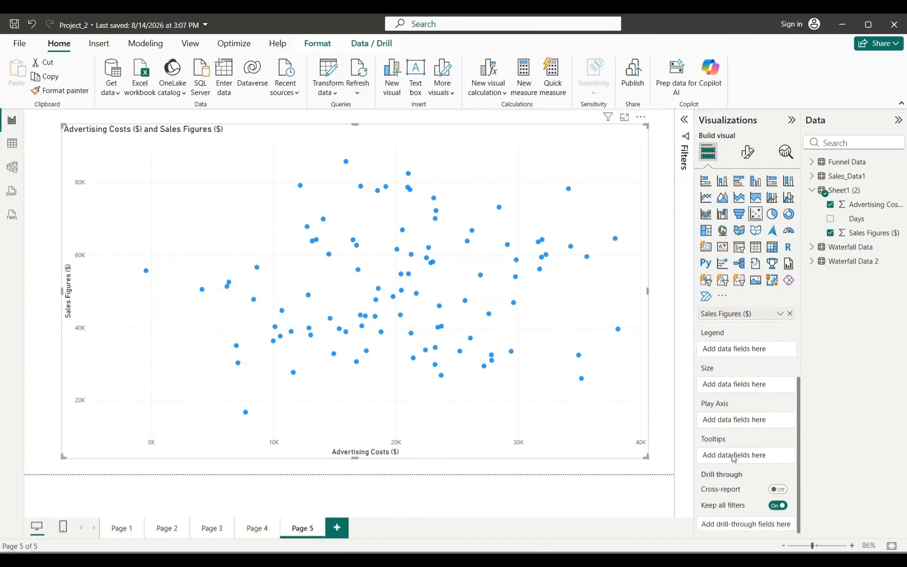
drag(857, 219, 741, 458)
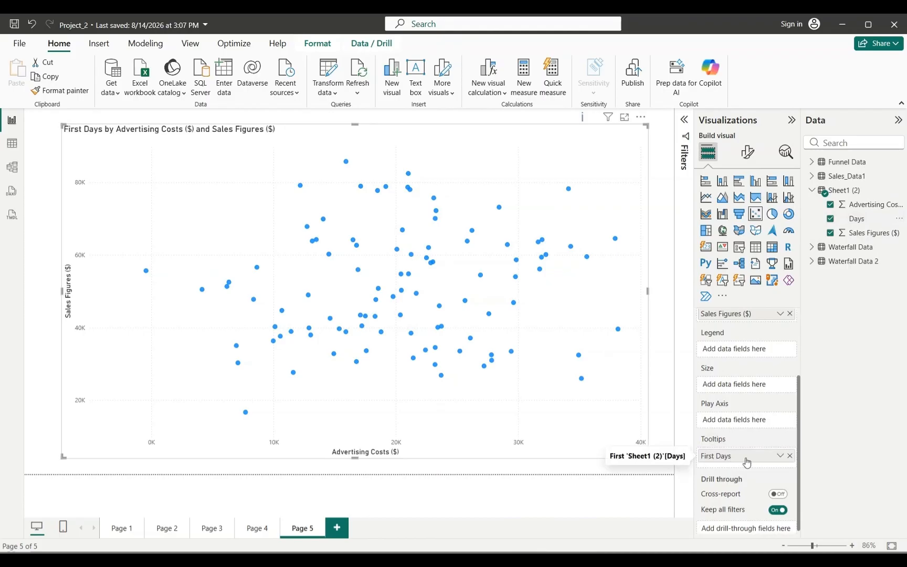
double_click(747, 457)
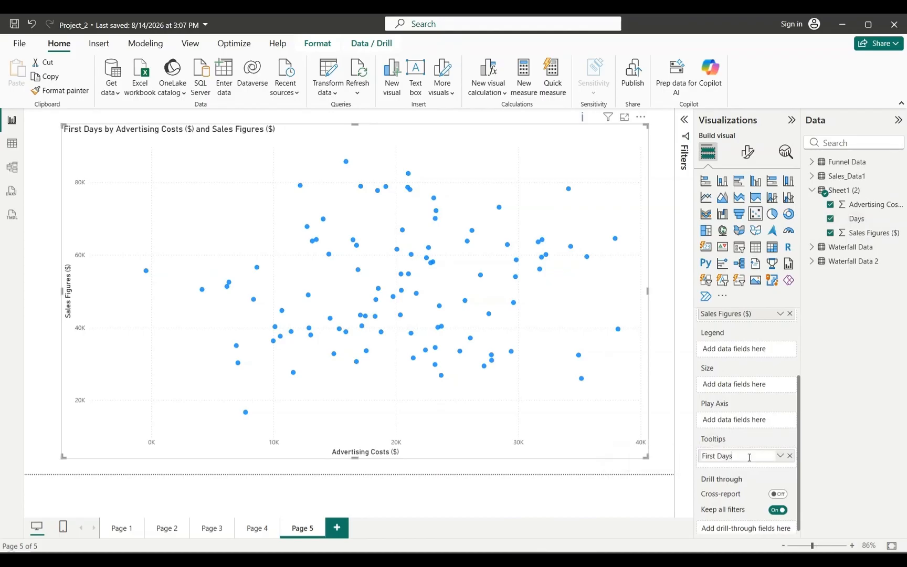
key(ctrl+a)
text(Days)
key(Return)
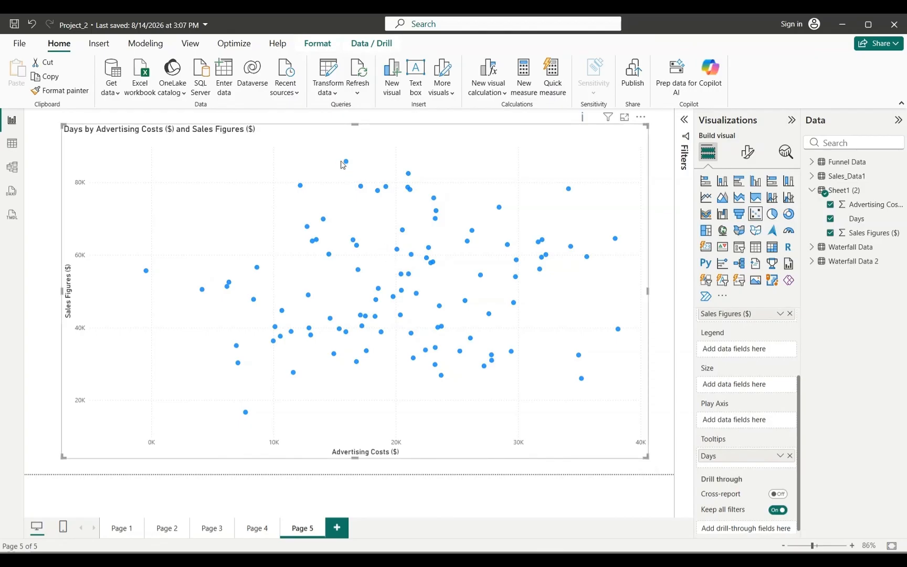
Review the scatter chart's X-axis and Y-axis formatting options and turn on its zoom slider
mouse_move(346, 166)
mouse_move(246, 416)
mouse_move(582, 384)
click(747, 152)
click(709, 241)
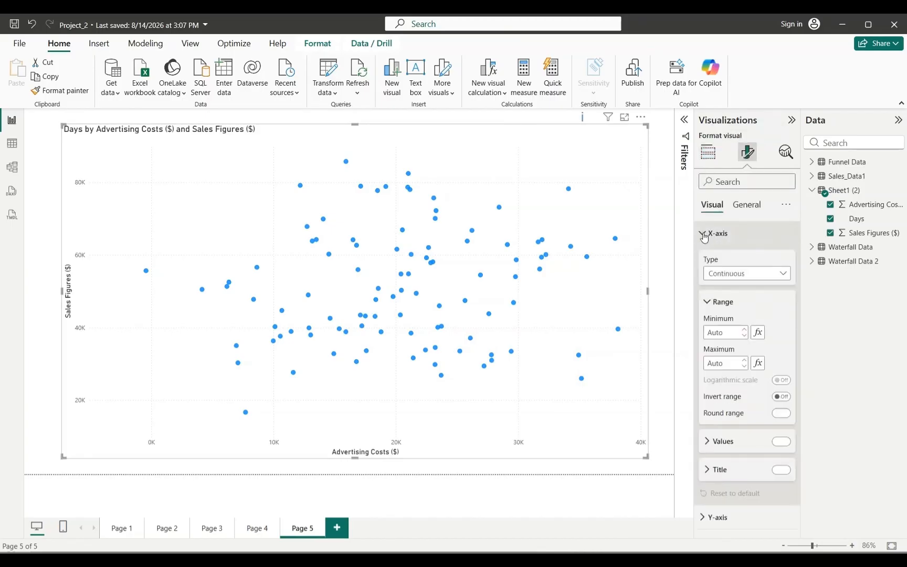
click(708, 236)
click(703, 258)
click(703, 258)
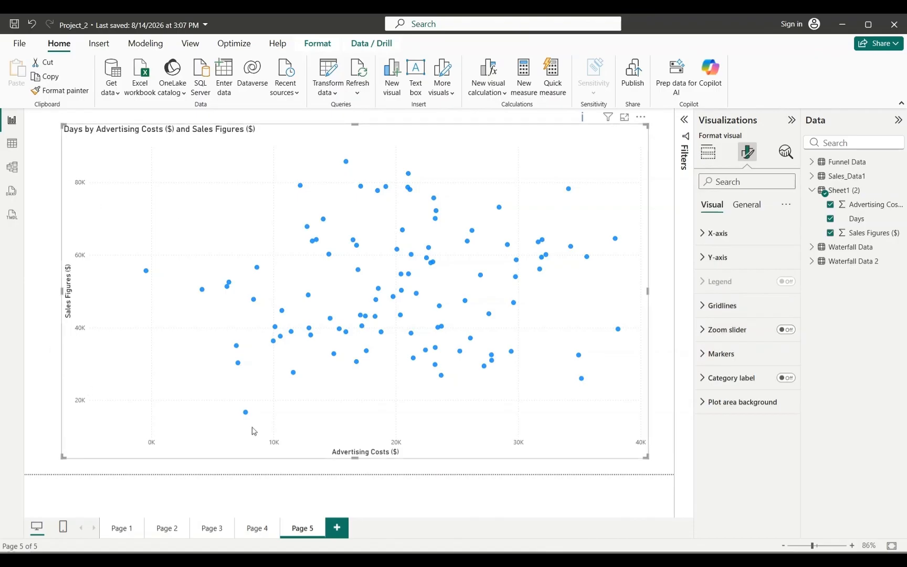
click(786, 329)
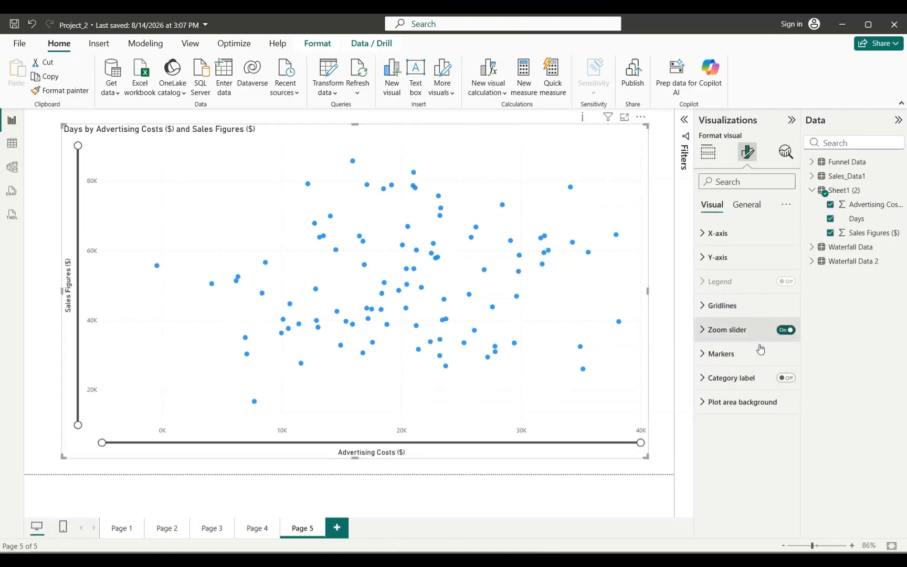
Narrow the scatter chart's X-axis zoom range slightly and change the marker shape for all categories to a triangle
drag(103, 443, 77, 427)
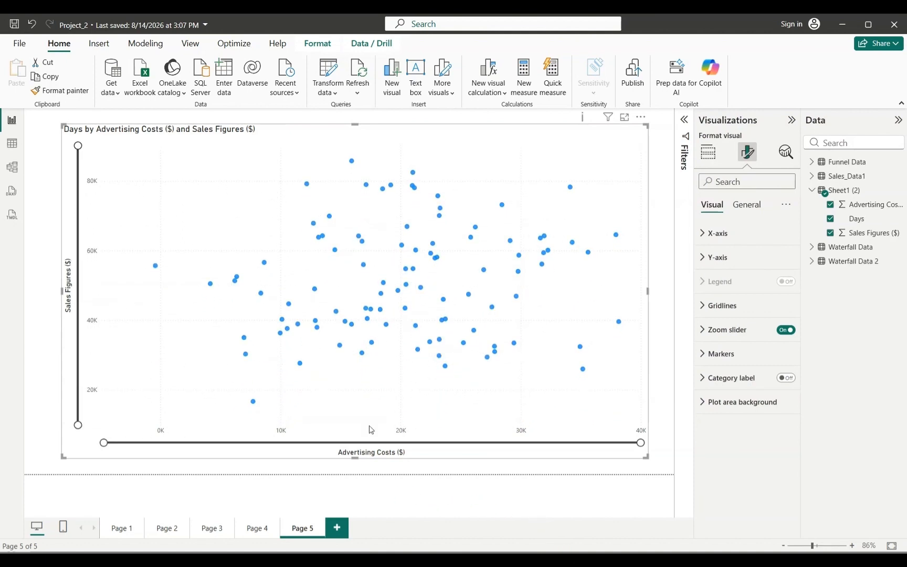
click(704, 354)
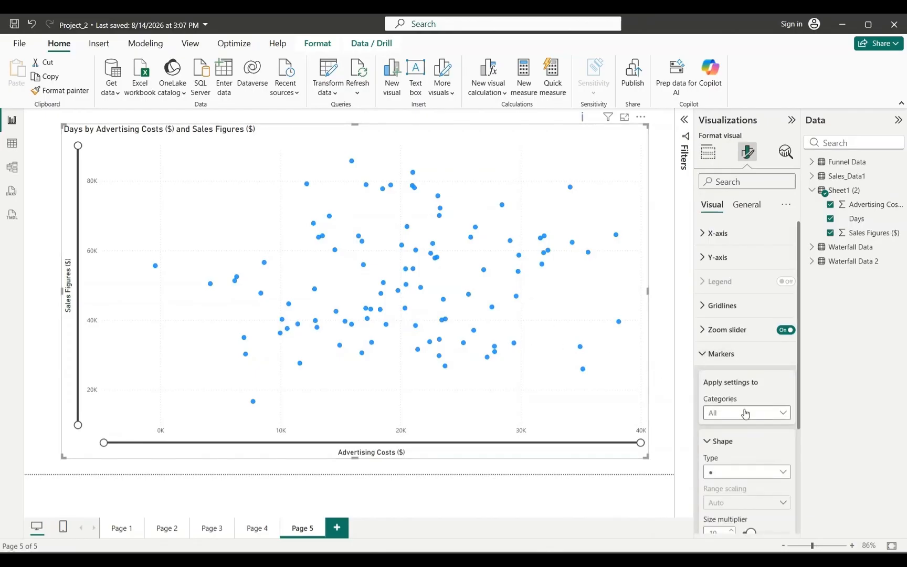
scroll(737, 415, down, 3)
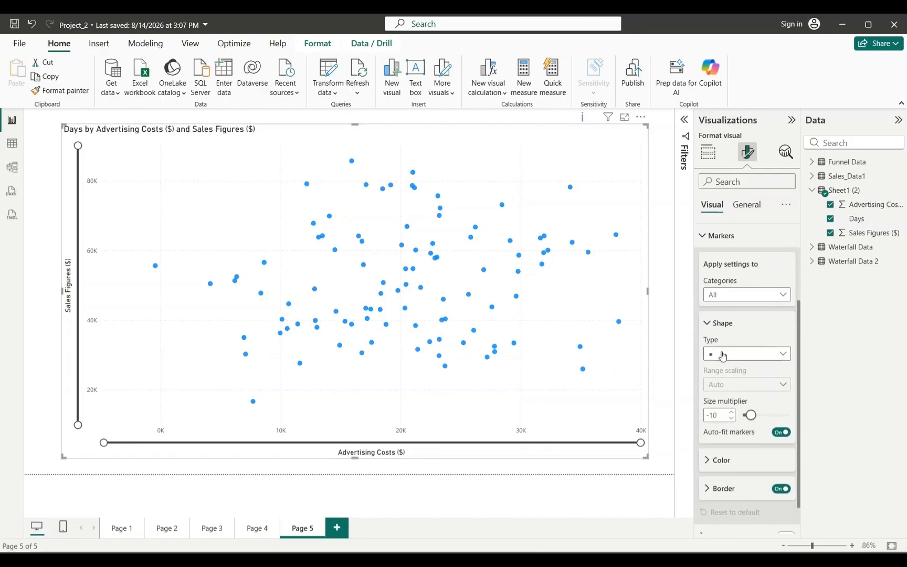
click(723, 355)
click(709, 385)
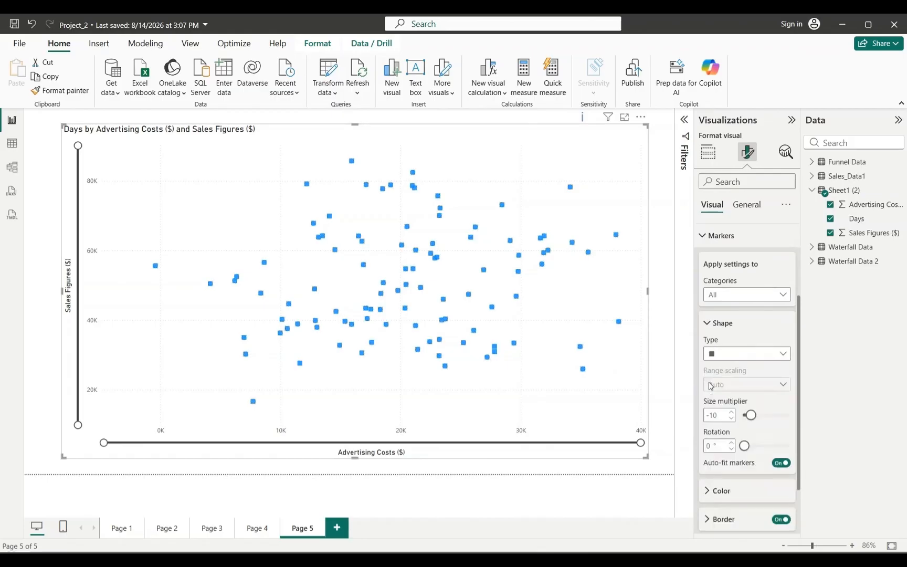
click(724, 363)
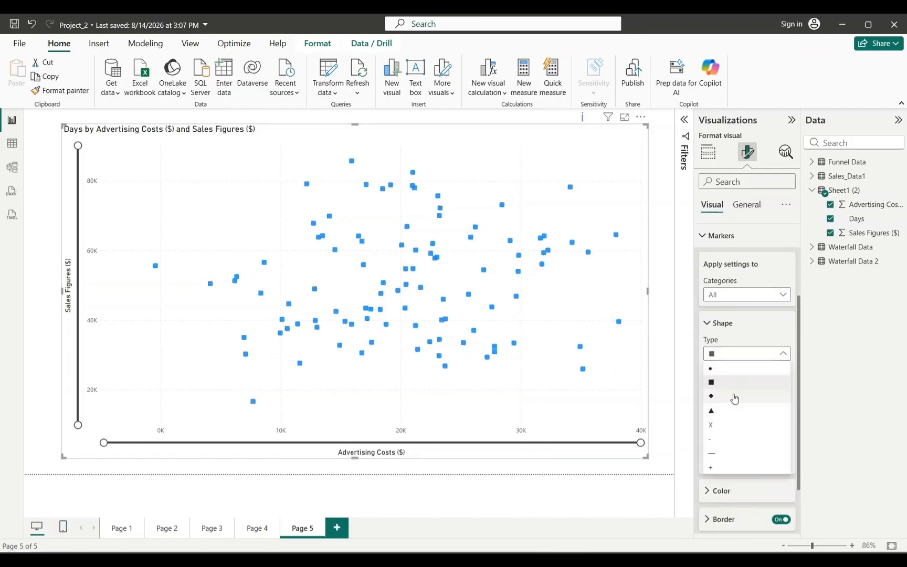
click(717, 409)
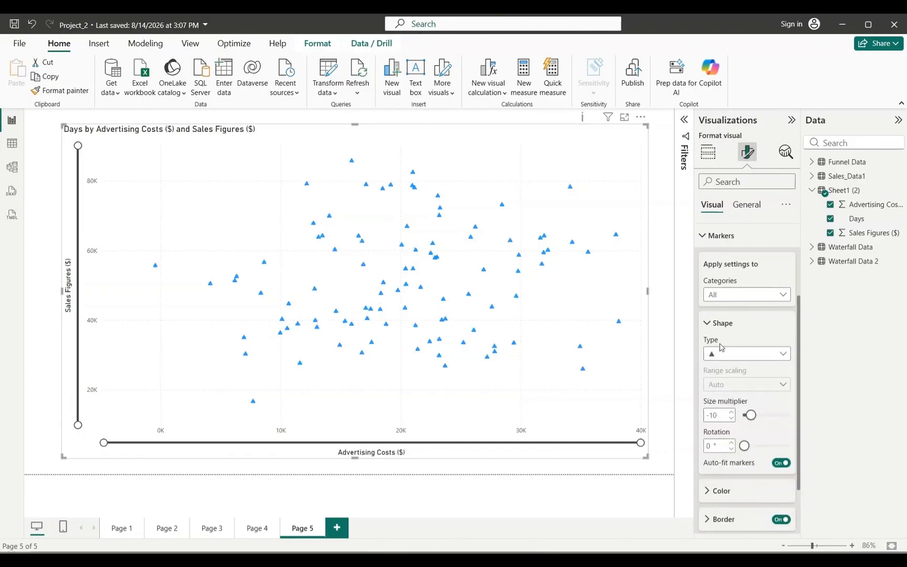
click(708, 324)
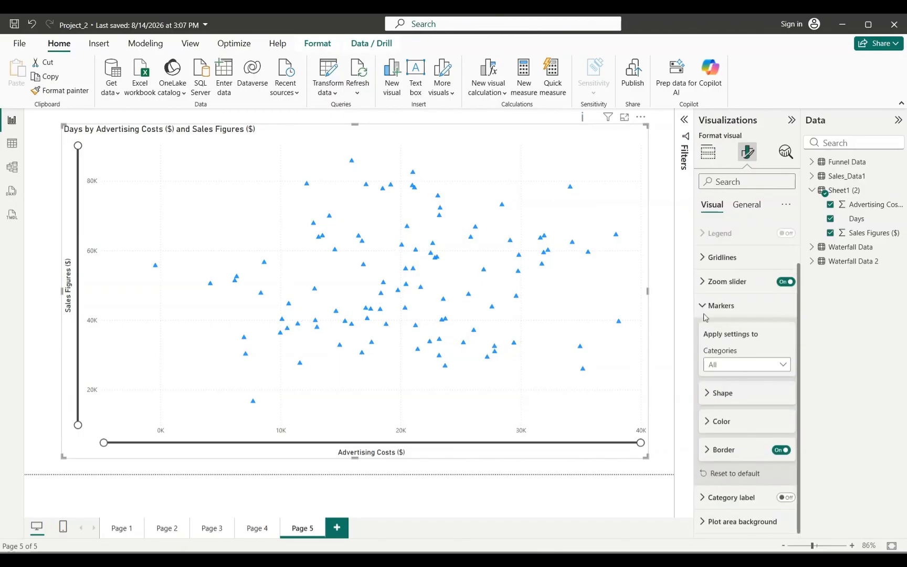
click(704, 306)
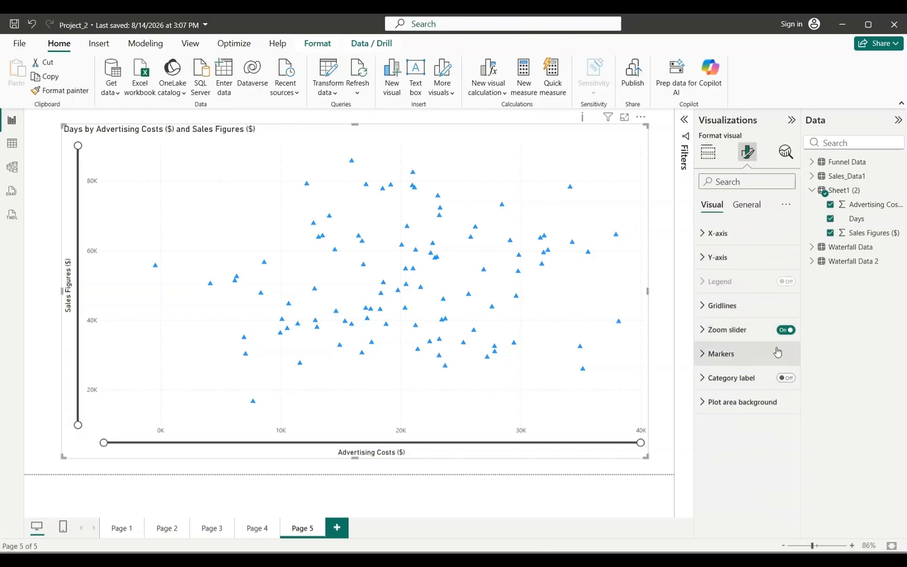
Try category labels on the scatter chart, turn them back off, and look at a point's tooltip and the general formatting options
click(787, 378)
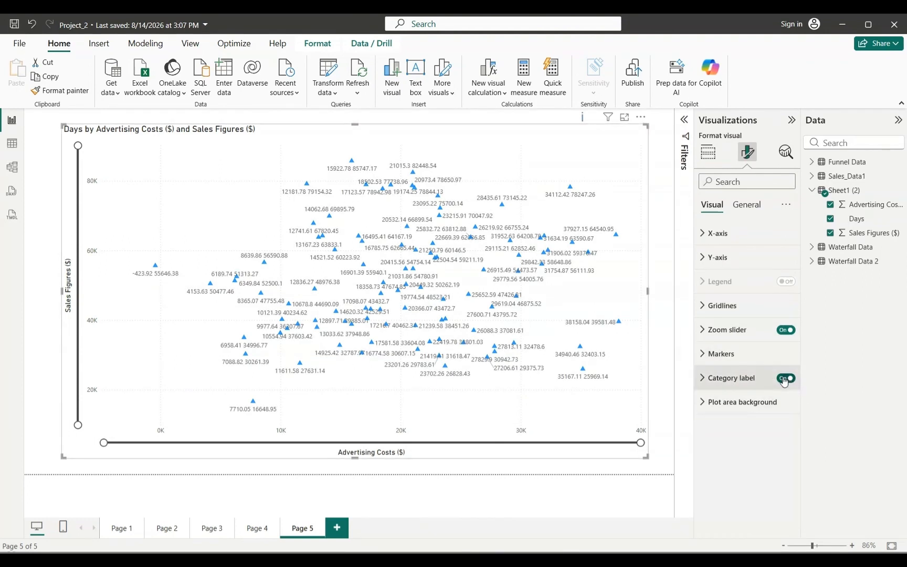
click(785, 379)
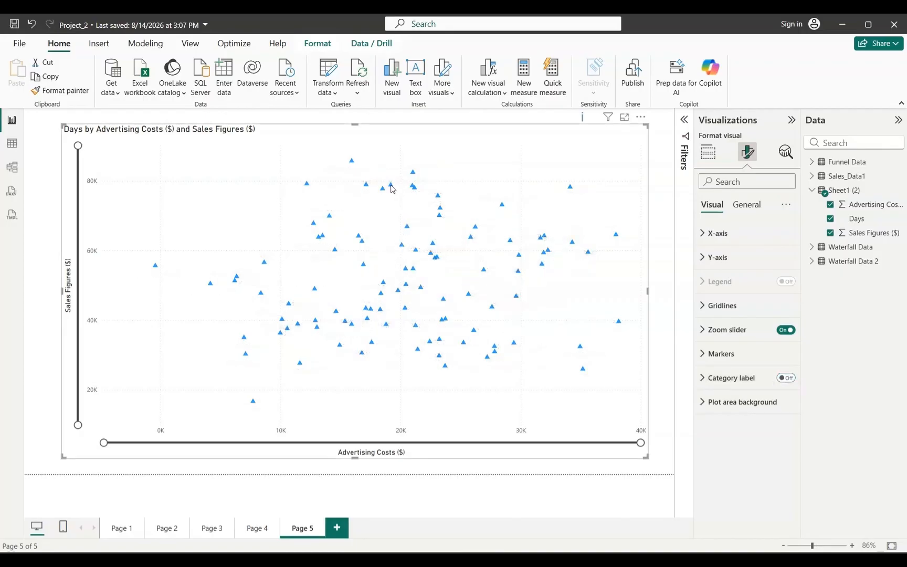
mouse_move(391, 189)
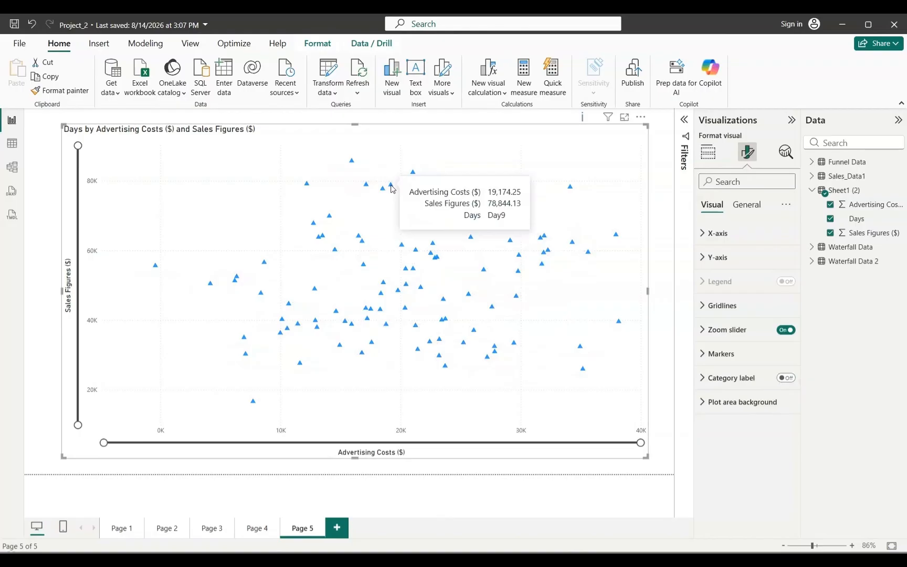
click(747, 205)
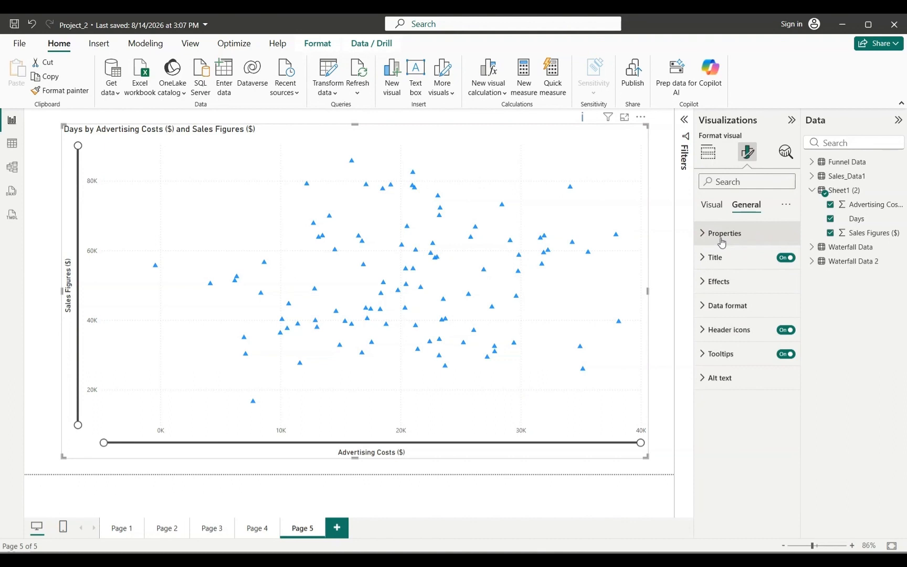
click(712, 209)
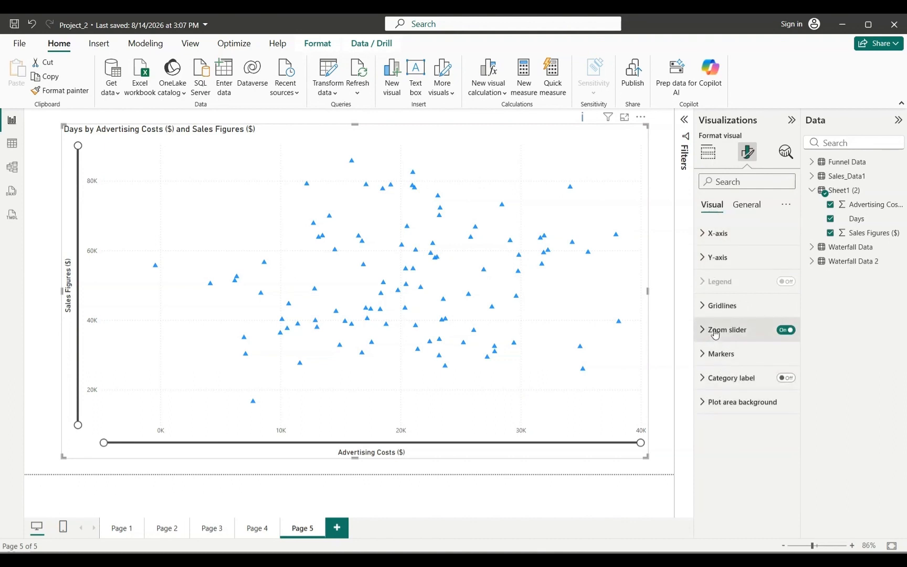
Add a new report page and insert a pie chart, enlarged and centred on the canvas
click(337, 528)
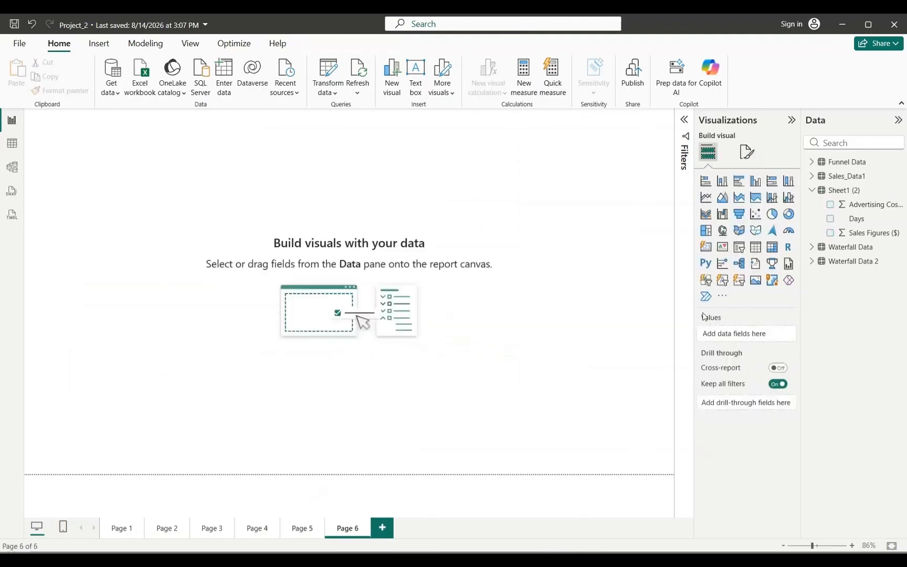
click(772, 214)
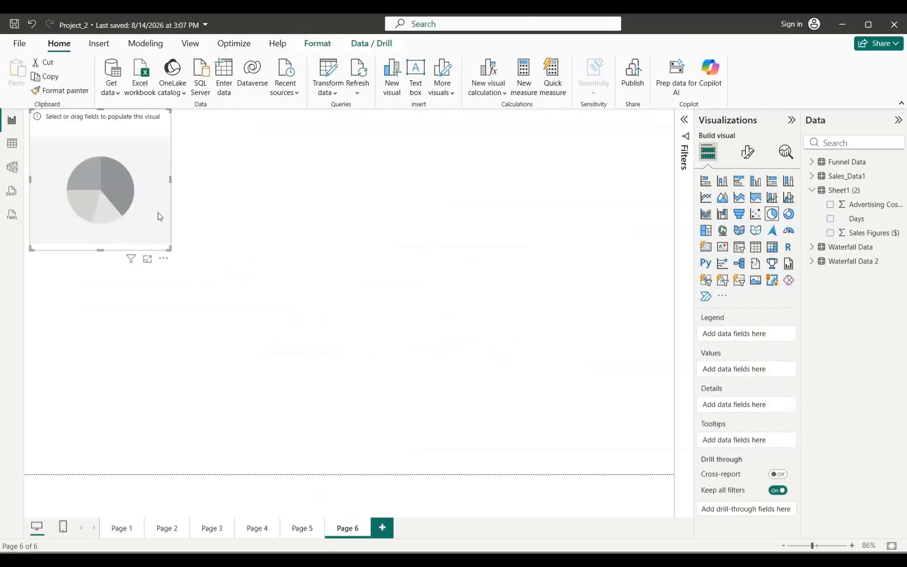
drag(119, 200, 261, 278)
drag(309, 326, 561, 448)
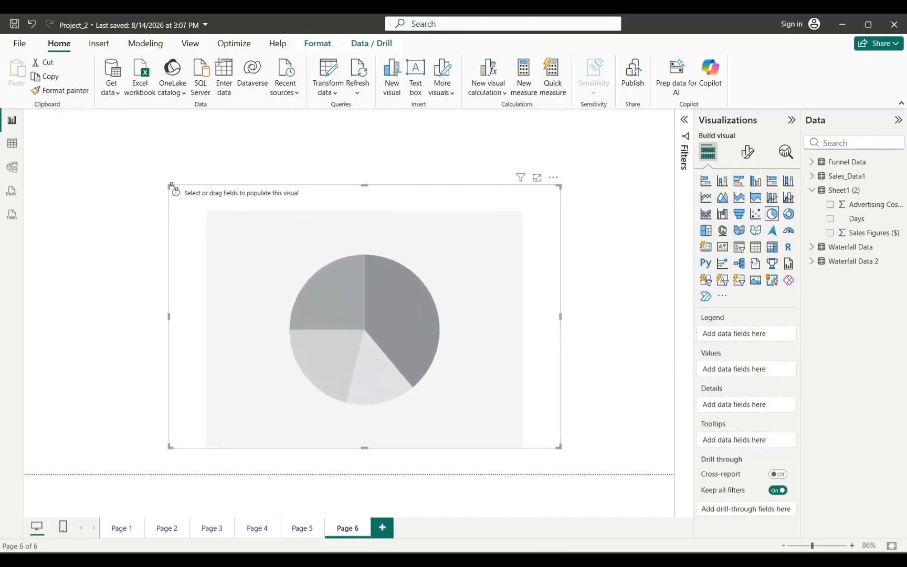
drag(166, 183, 108, 141)
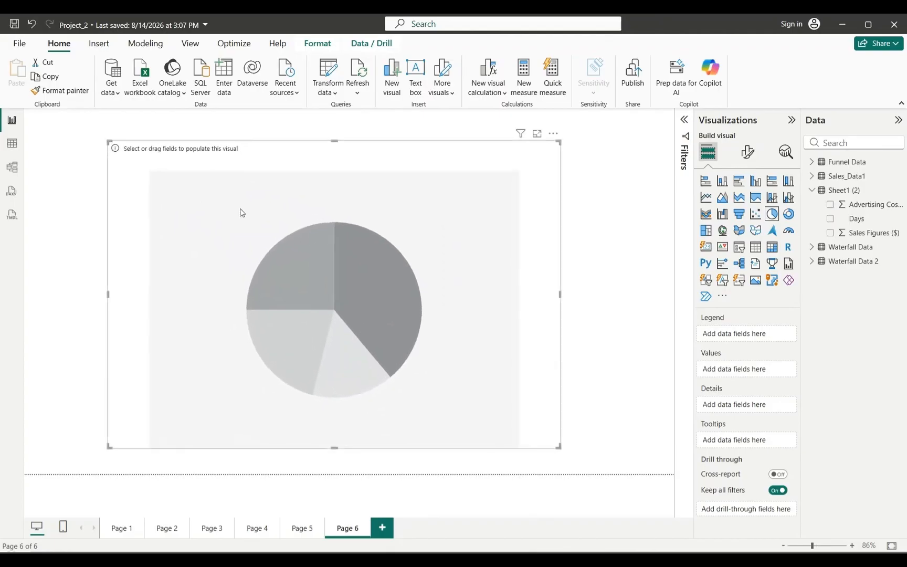
drag(542, 293, 562, 290)
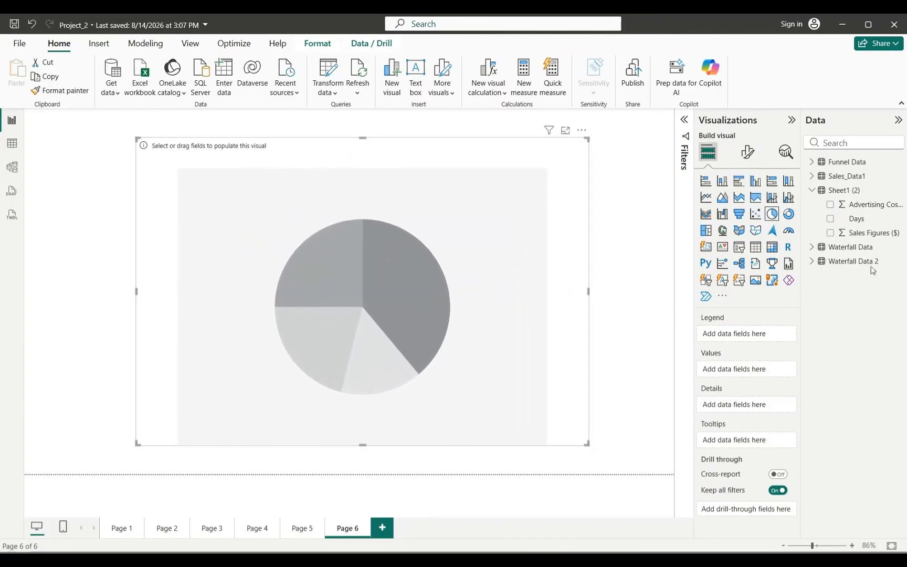
Assign DEALSIZE from Sales_Data1 to the pie chart's legend and QUANTITYORDERED to its values
click(811, 190)
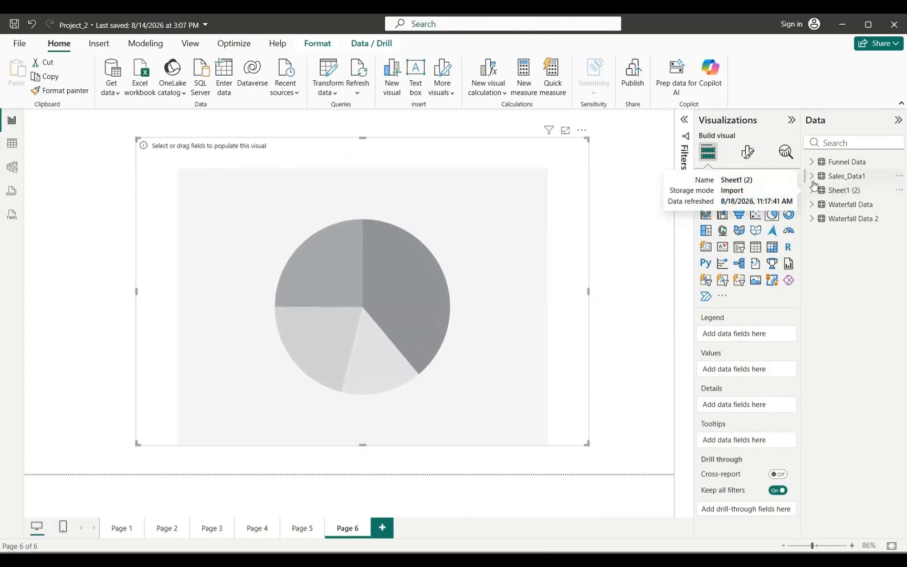
click(811, 176)
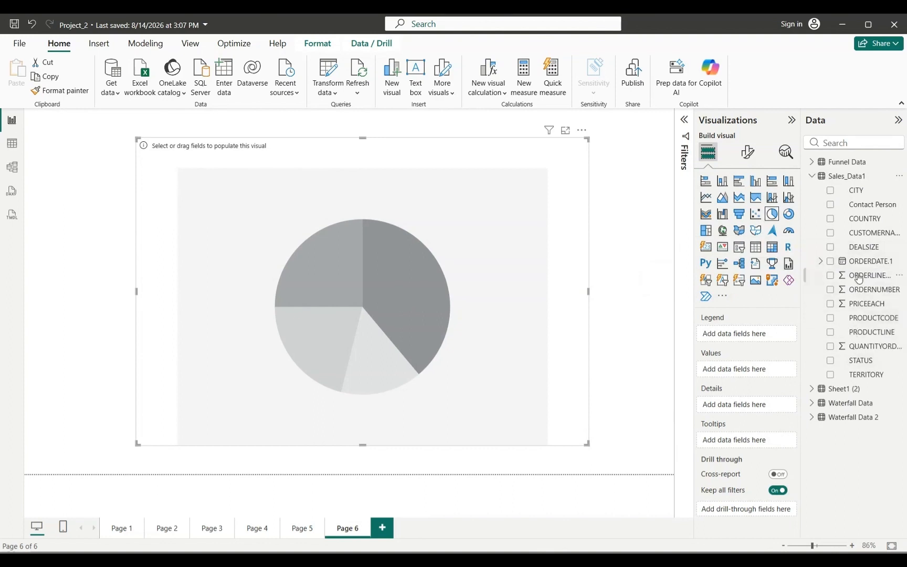
drag(864, 247, 755, 334)
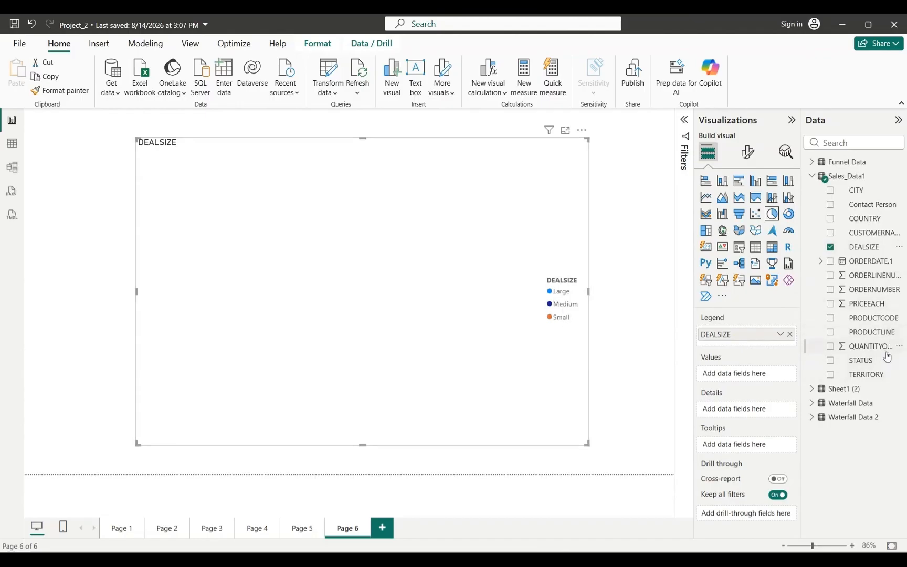
drag(867, 349, 751, 376)
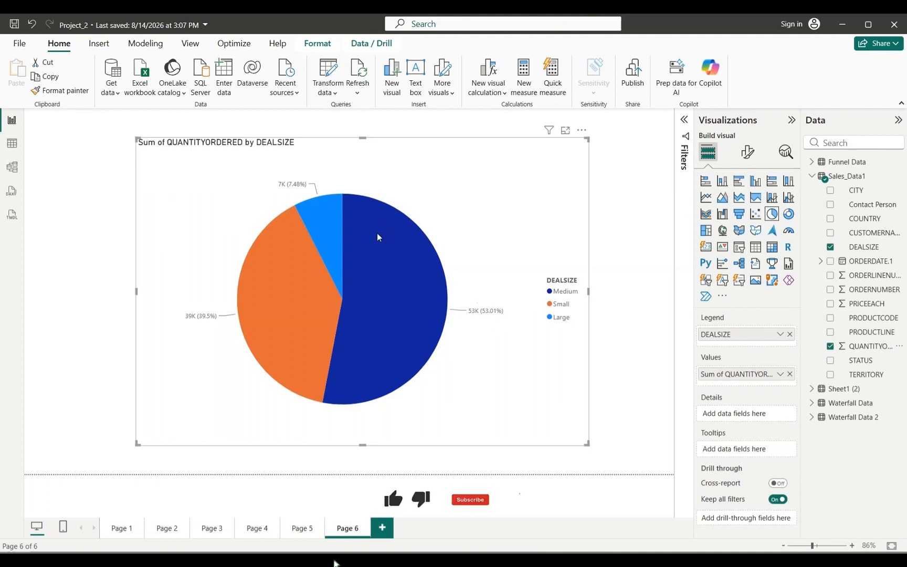
Inspect the deal-size slices, try the visual as a donut chart, and switch it back to a pie chart
mouse_move(377, 232)
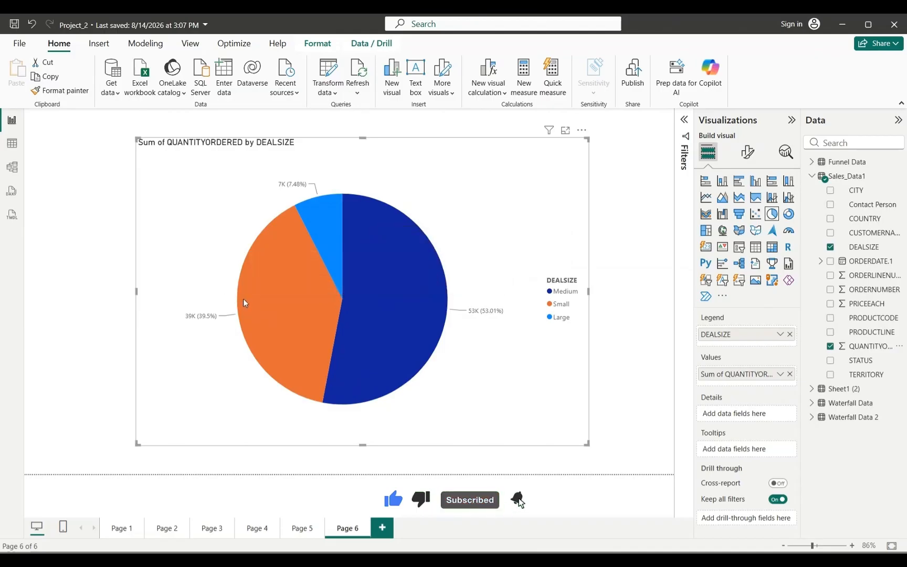
mouse_move(250, 305)
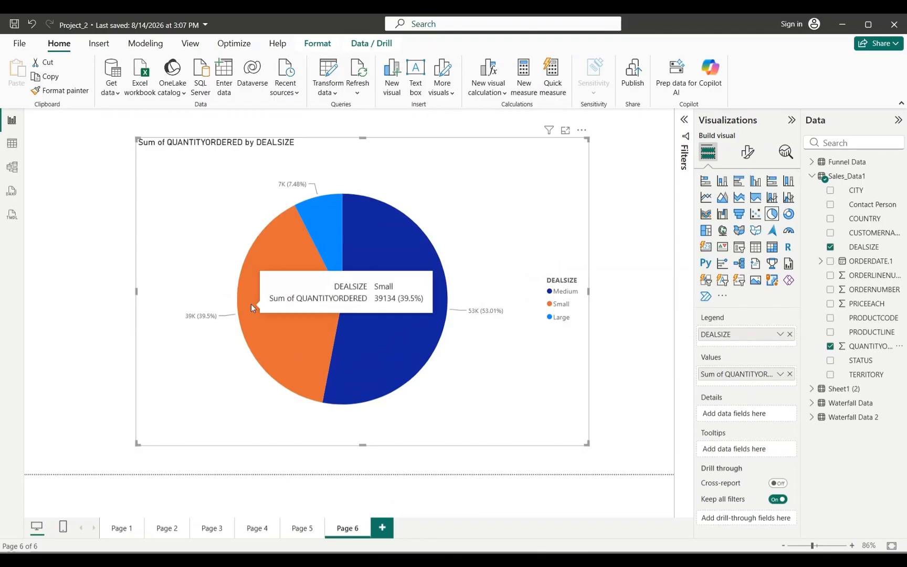
mouse_move(307, 206)
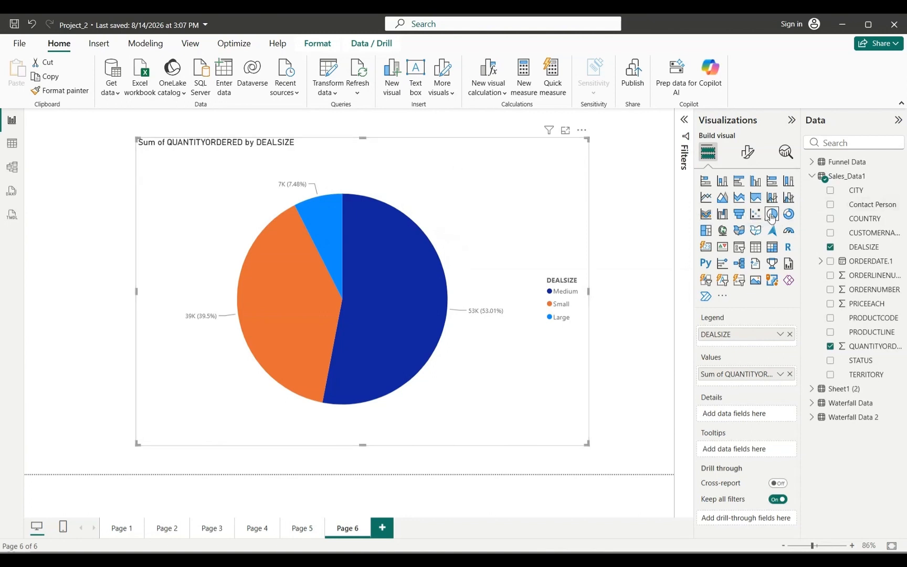
click(789, 213)
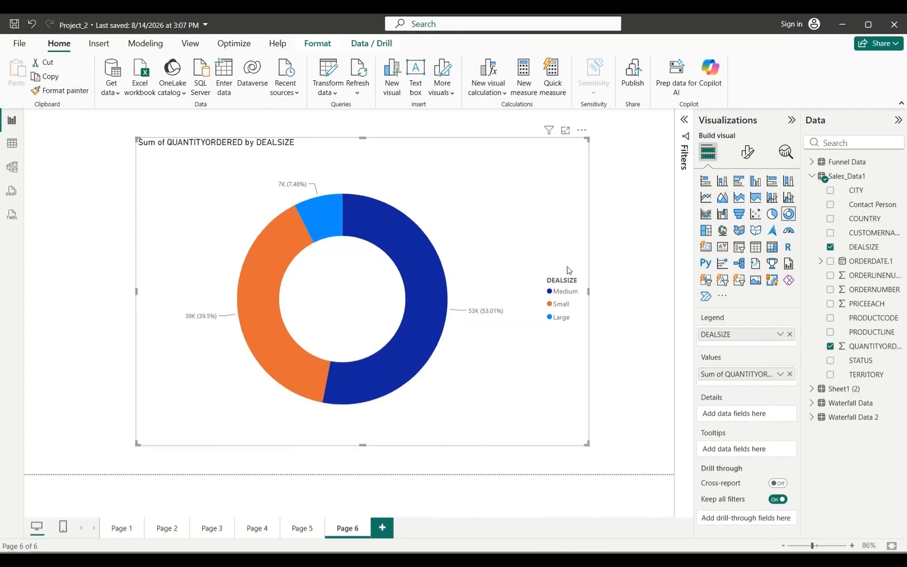
click(771, 214)
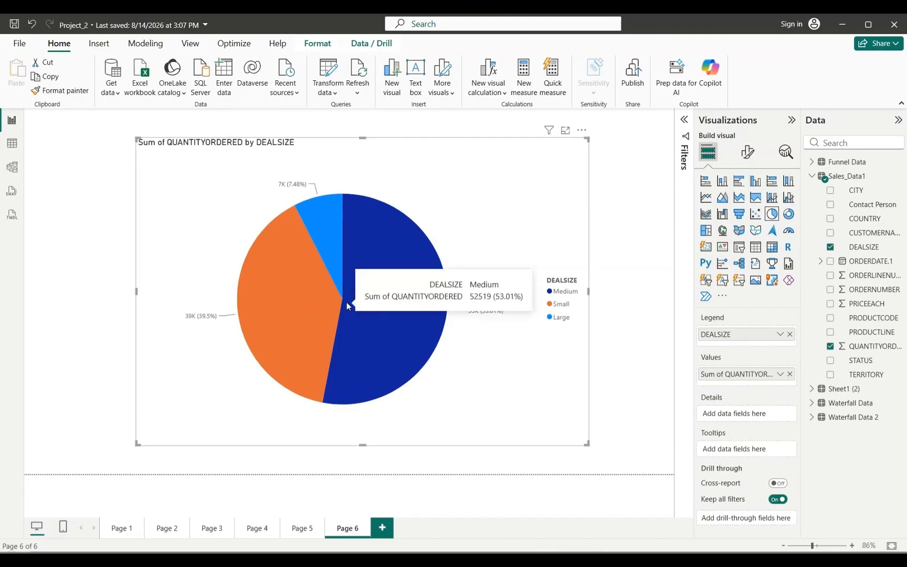
click(788, 214)
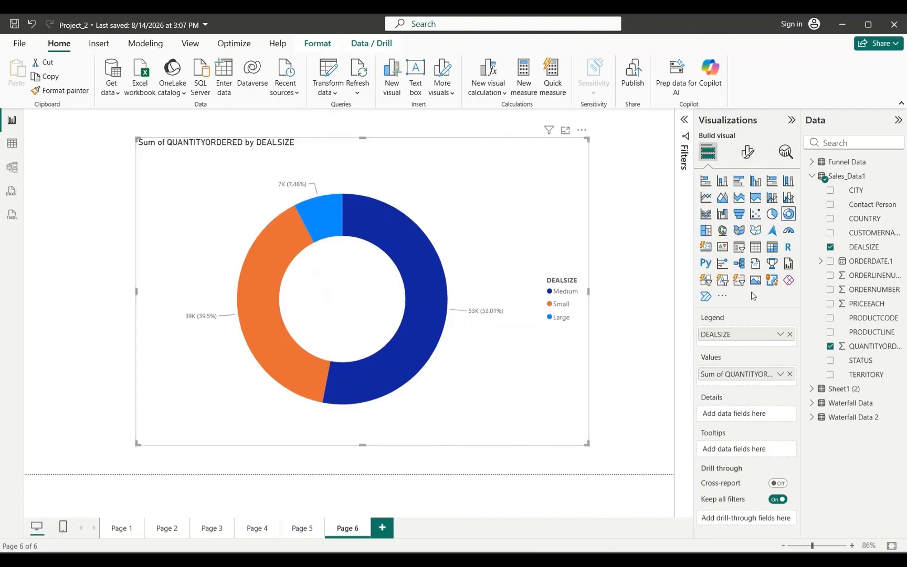
click(771, 214)
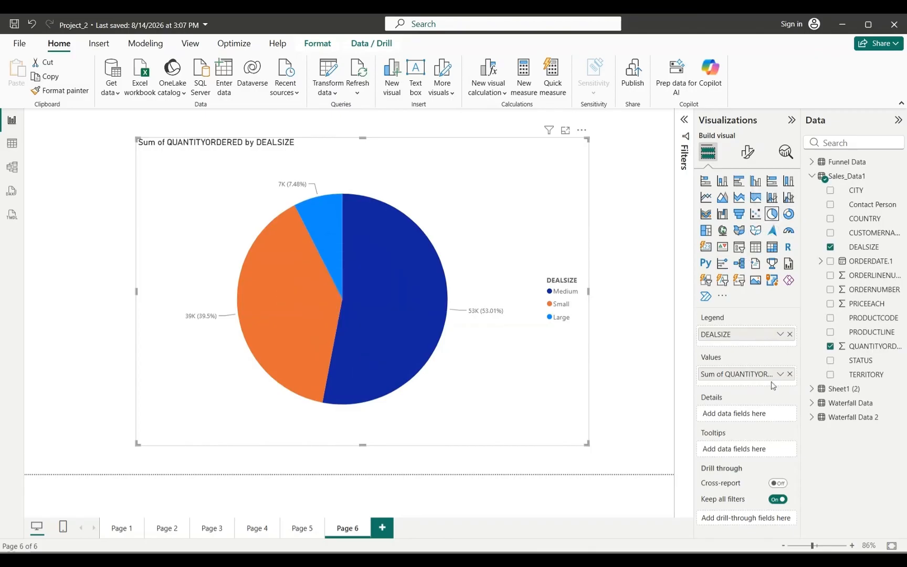
Replace DEALSIZE with PRODUCTLINE in the pie chart's legend and shift the chart slightly to the left
click(790, 335)
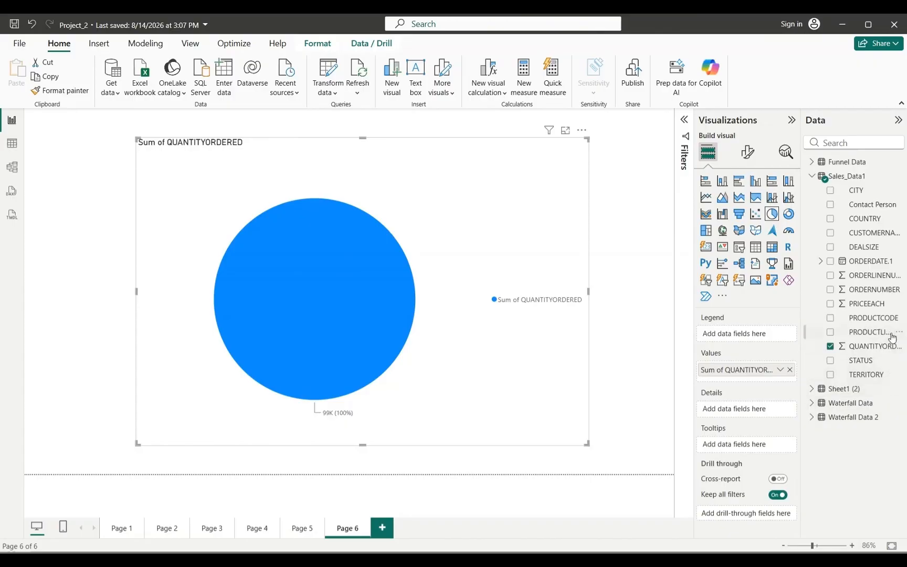
drag(867, 334, 755, 334)
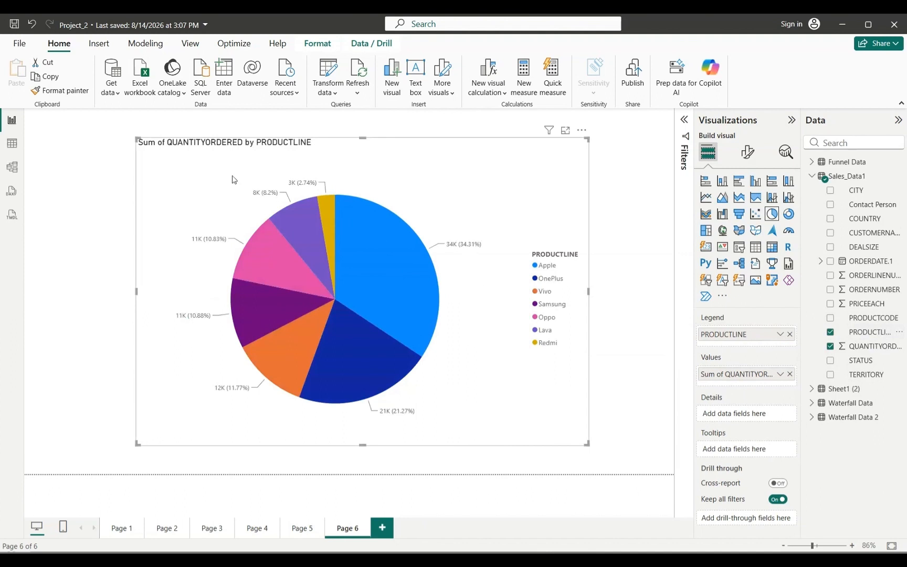
drag(396, 158, 379, 159)
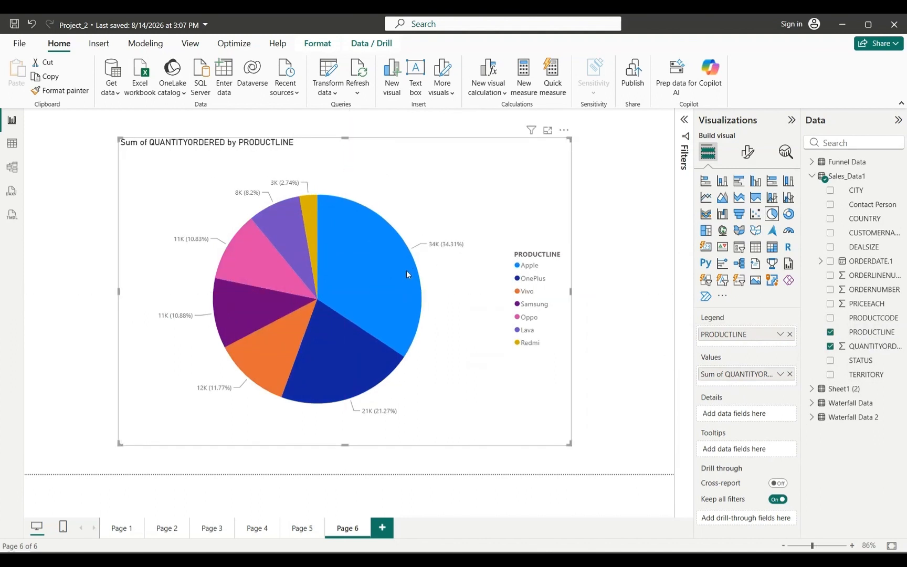
Try the product-line visual as a donut chart, view its formatting options, and return it to a pie chart
mouse_move(405, 272)
click(790, 214)
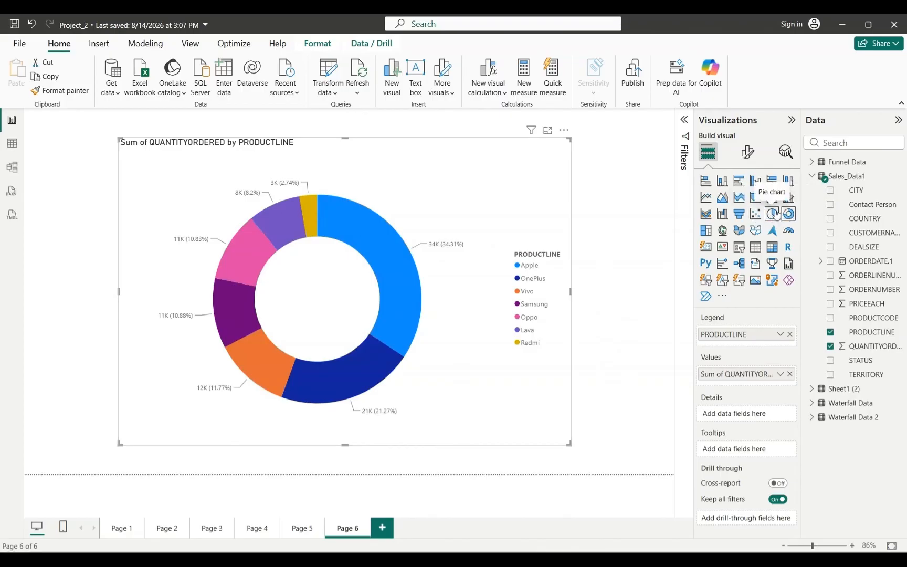
click(747, 153)
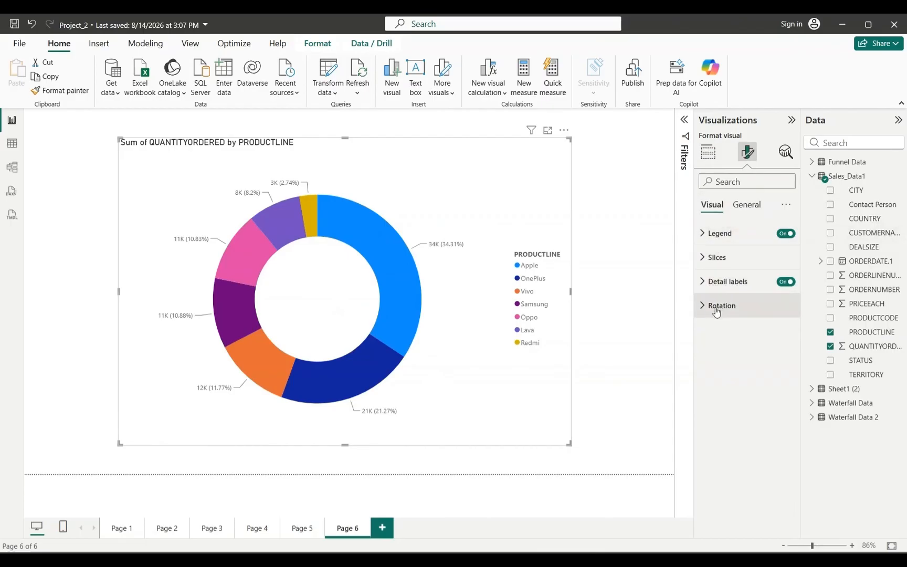
click(714, 158)
click(772, 213)
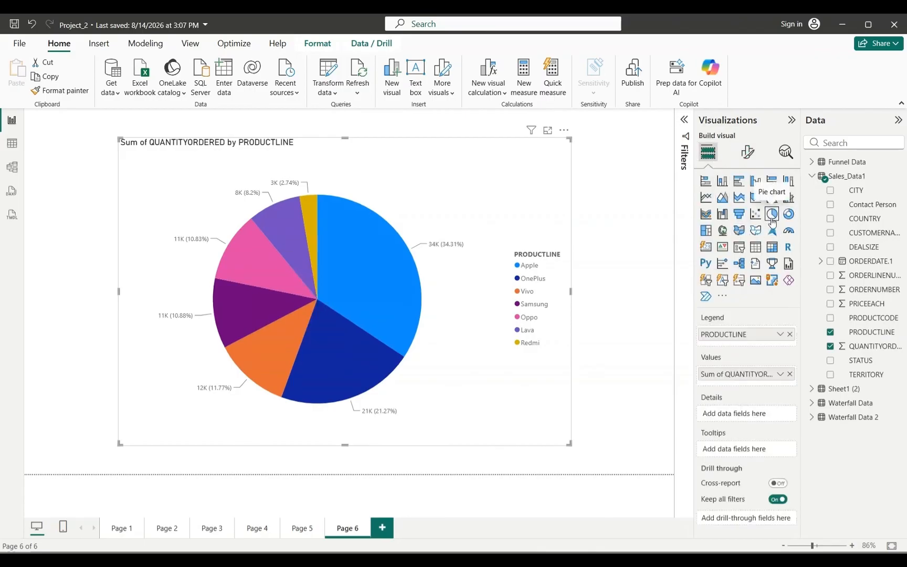
Open the pie chart's visual formatting options and try turning the legend off and back on
click(748, 152)
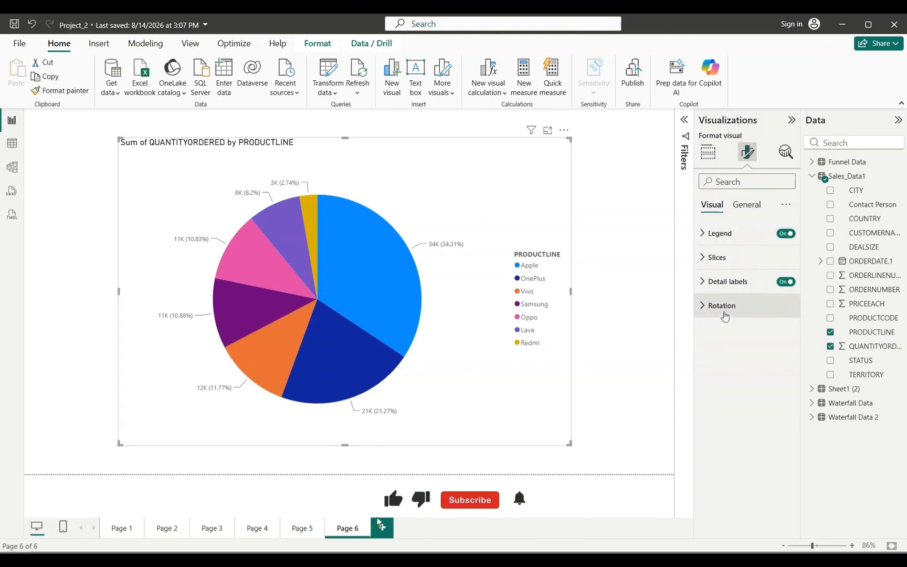
click(707, 152)
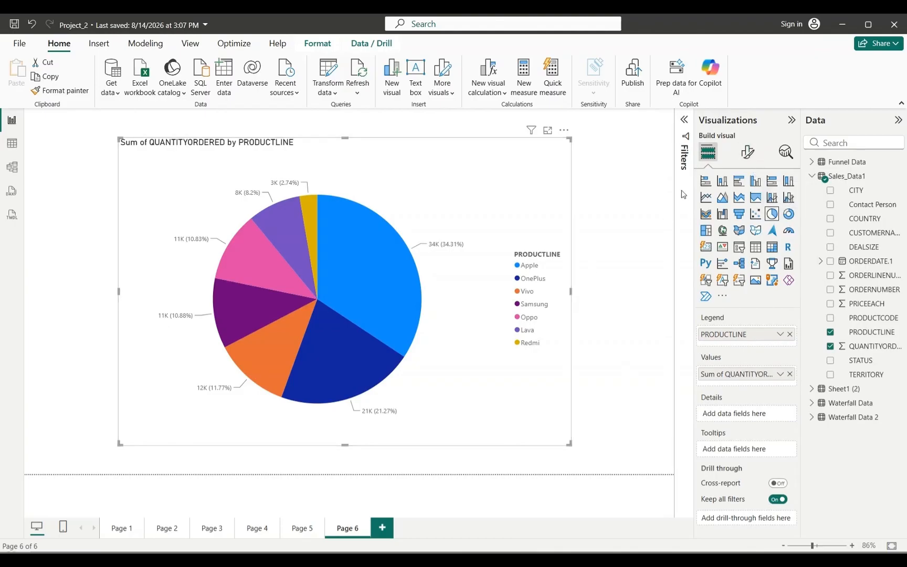
click(747, 153)
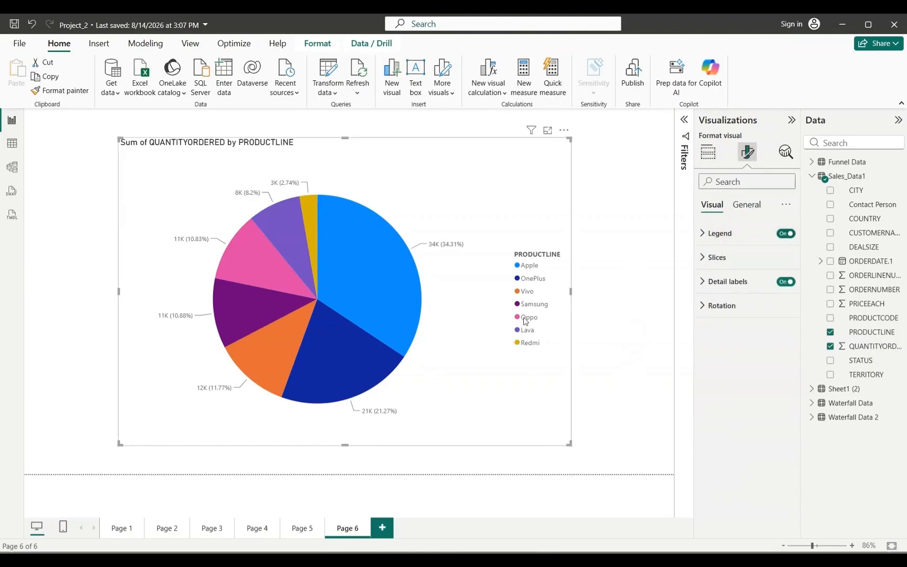
click(784, 235)
click(790, 235)
Try the legend at the Top center, Top left stacked and Top left positions, and reset it to default
click(717, 233)
click(735, 292)
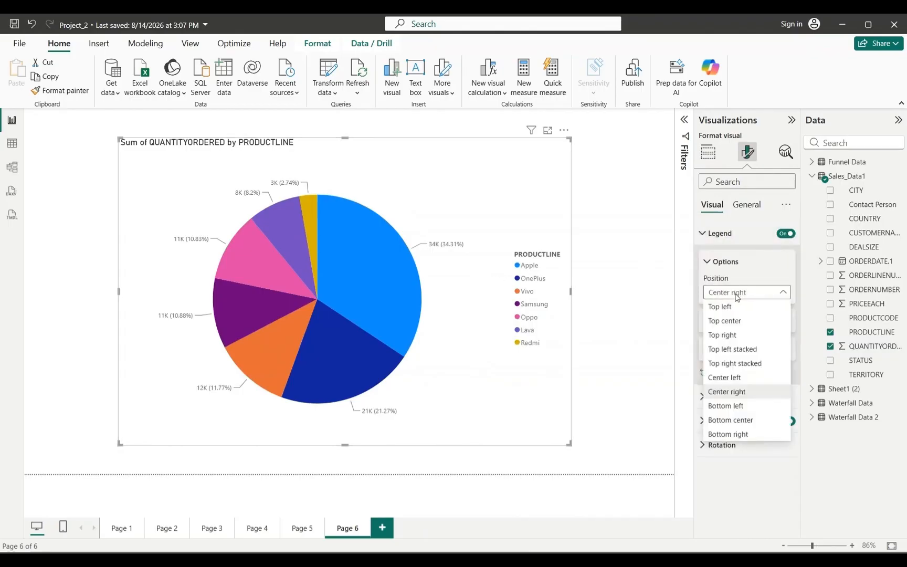
click(735, 320)
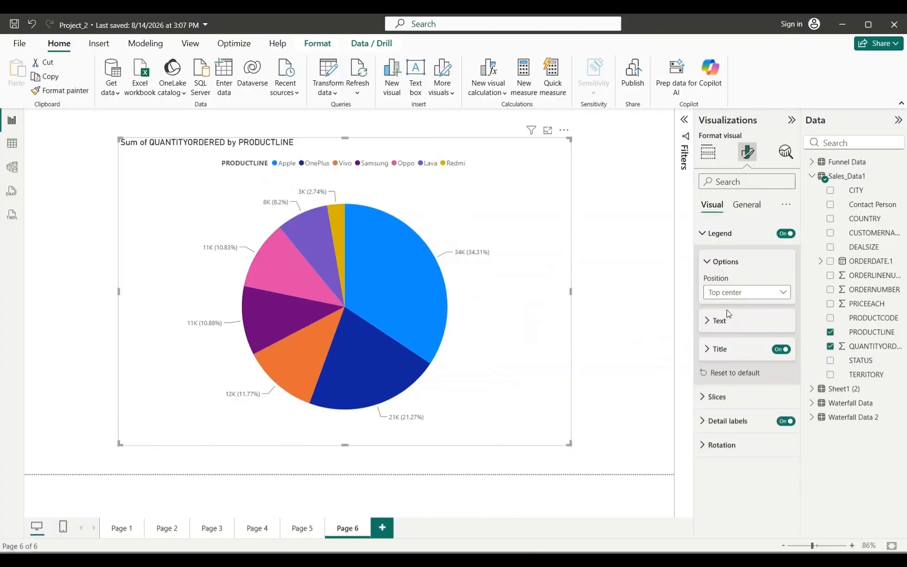
click(723, 293)
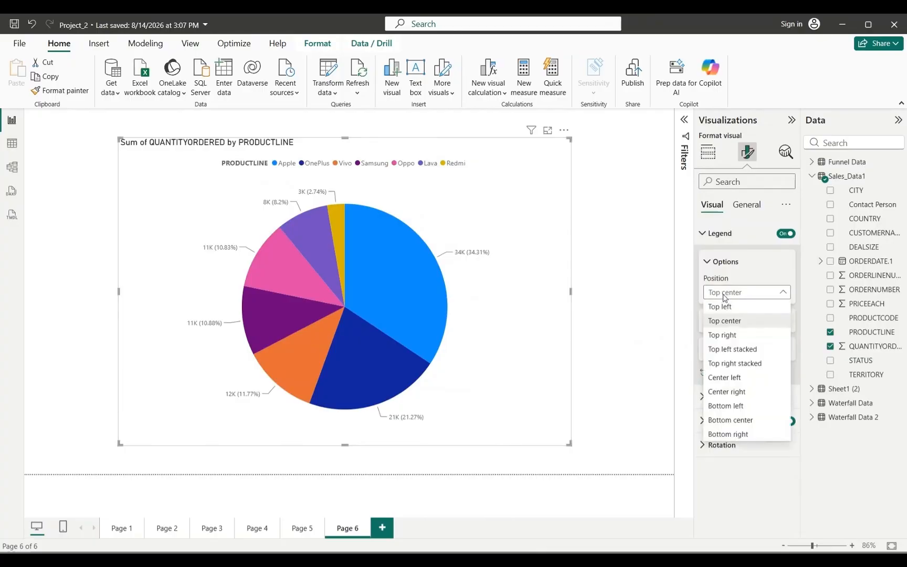
click(748, 349)
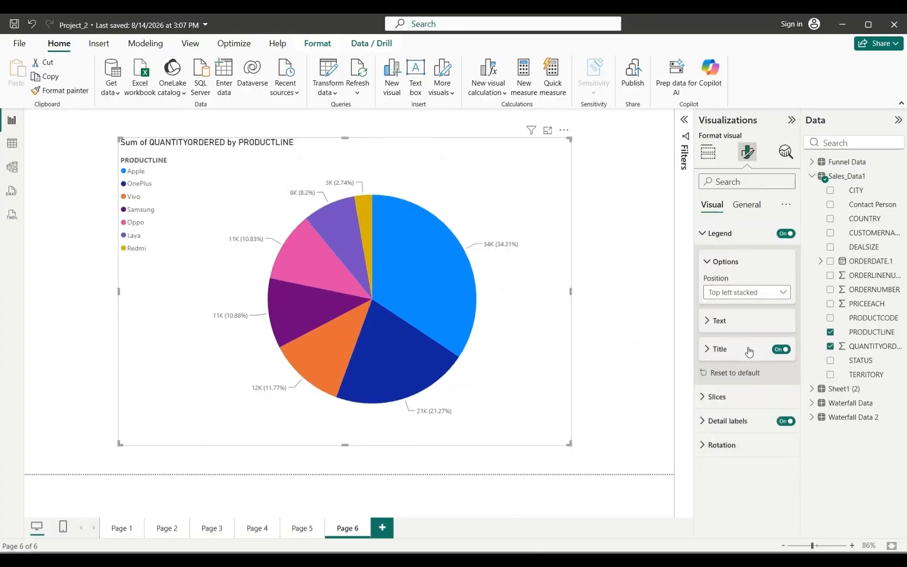
click(727, 292)
click(727, 305)
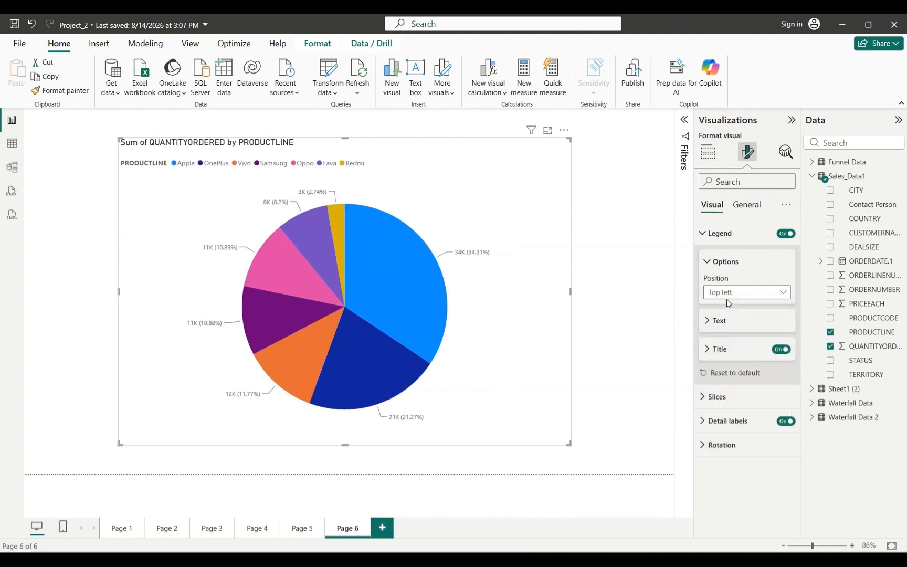
click(727, 374)
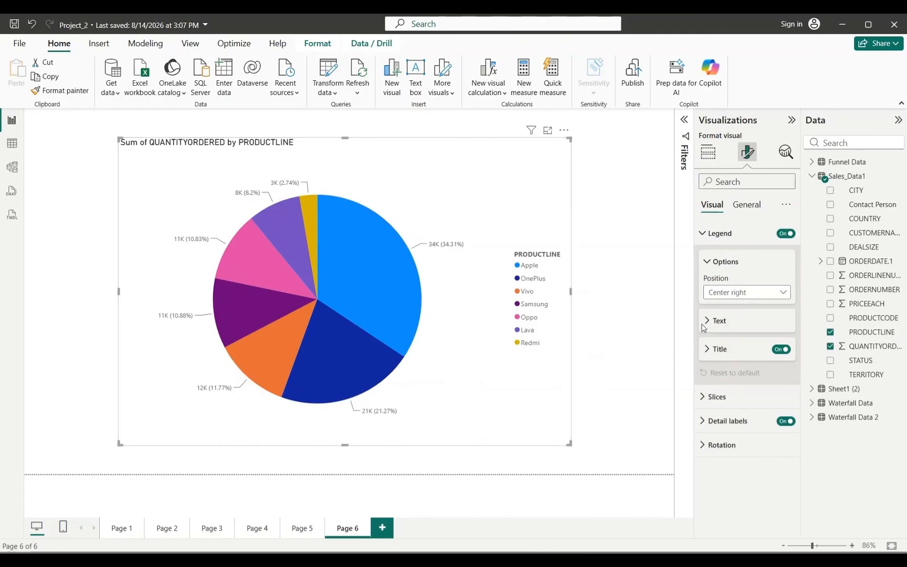
Try hiding the legend's title, turn the title back on, and close the legend settings
click(780, 350)
click(779, 349)
click(780, 350)
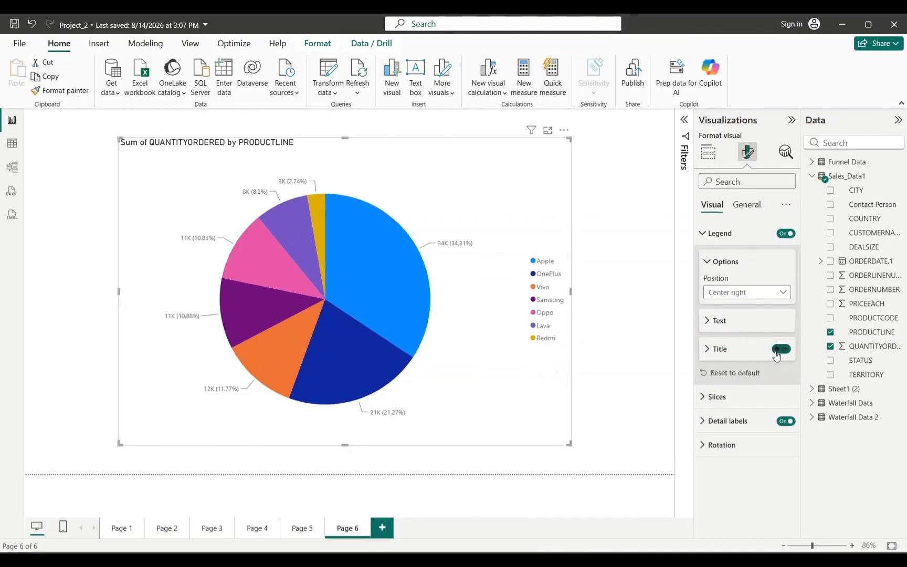
click(780, 350)
click(707, 262)
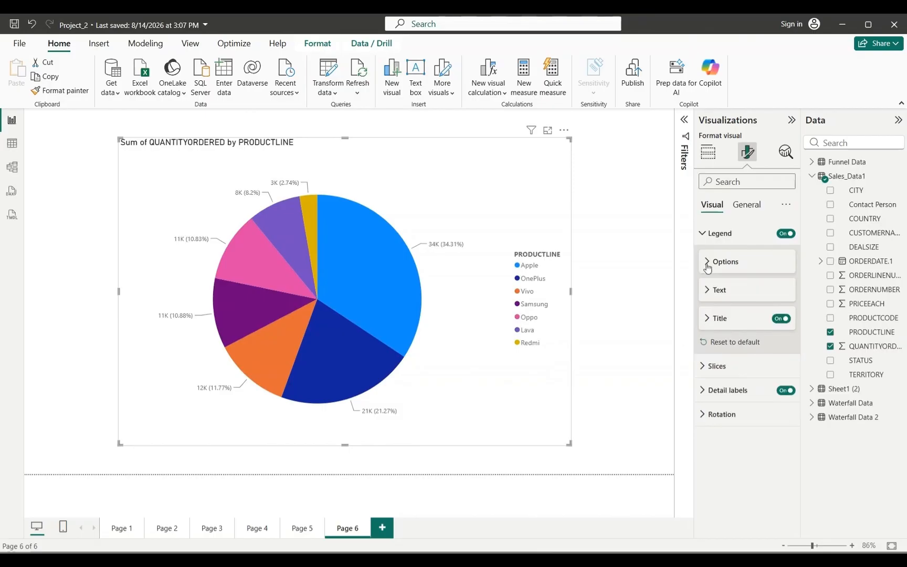
click(703, 233)
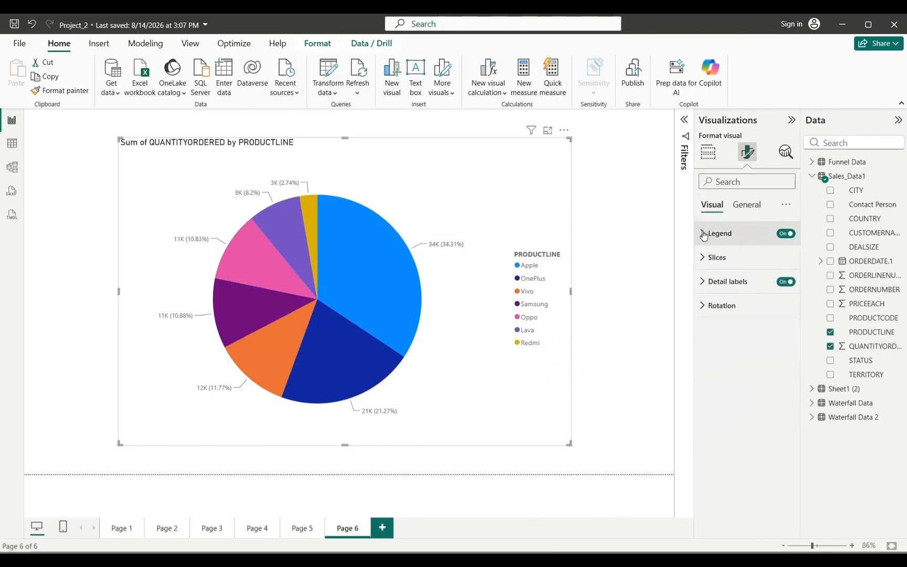
Try recolouring only the Apple slice of the pie chart in a light red
click(703, 257)
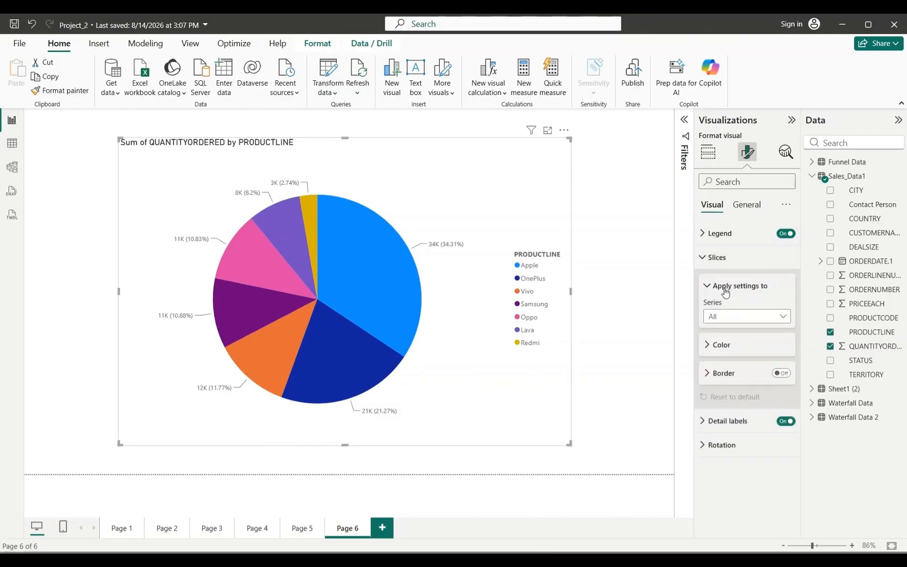
click(731, 316)
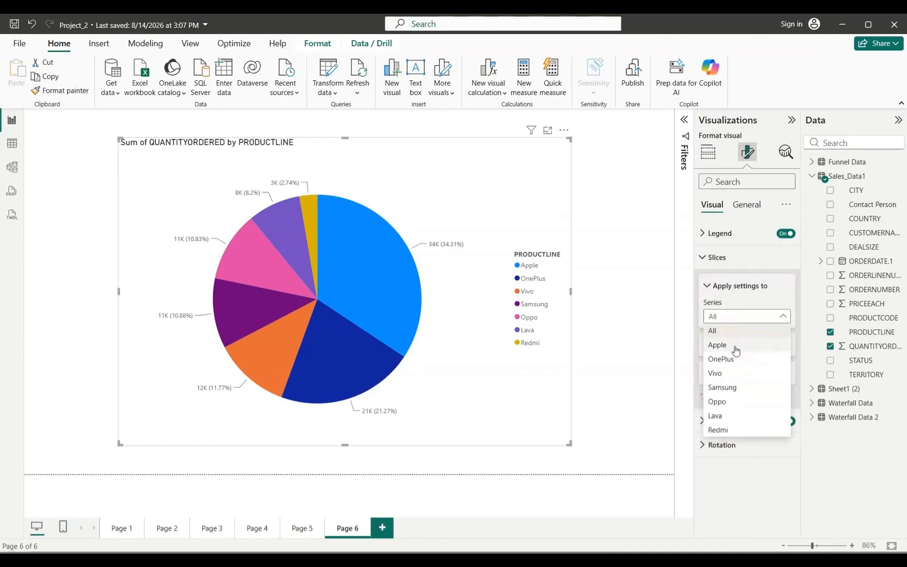
click(735, 347)
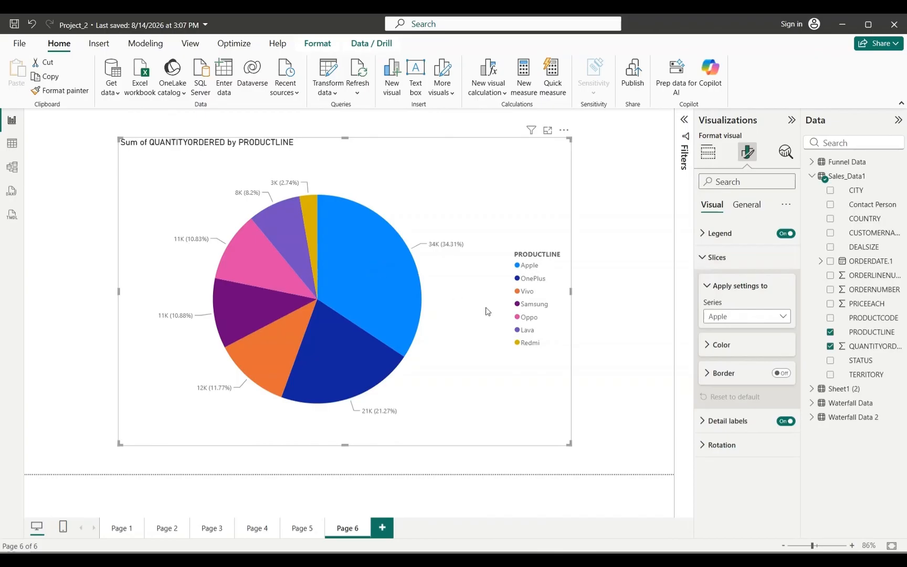
click(735, 317)
click(718, 345)
click(707, 346)
click(727, 376)
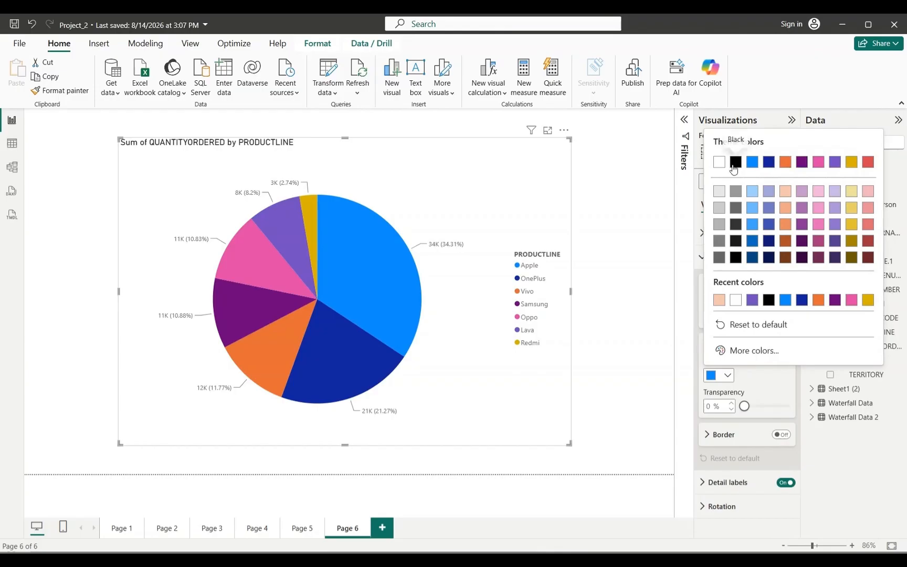
click(868, 208)
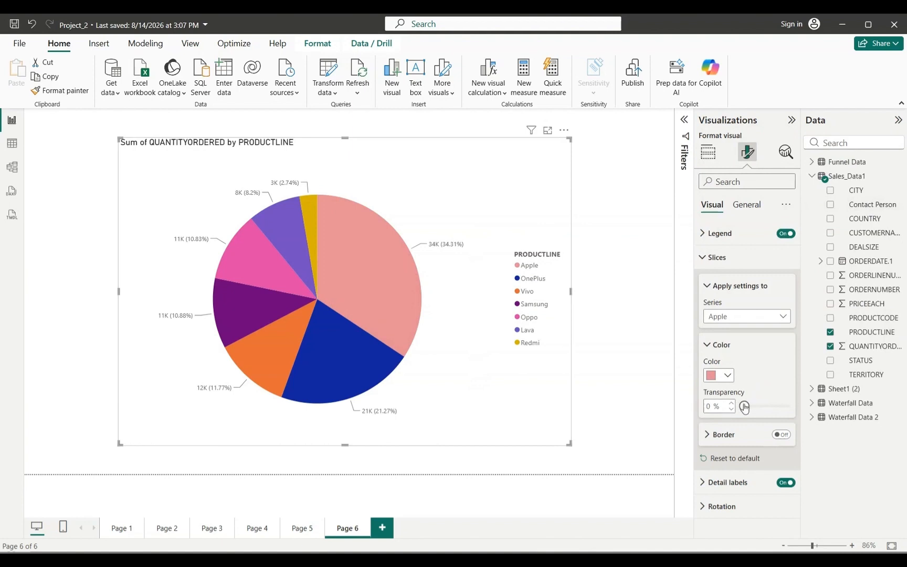
Try a transparency of 8% on the Apple slice, and reset the slice settings to default
mouse_move(744, 406)
mouse_down()
mouse_move(784, 407)
mouse_move(756, 408)
mouse_move(750, 425)
mouse_up()
click(782, 435)
click(733, 317)
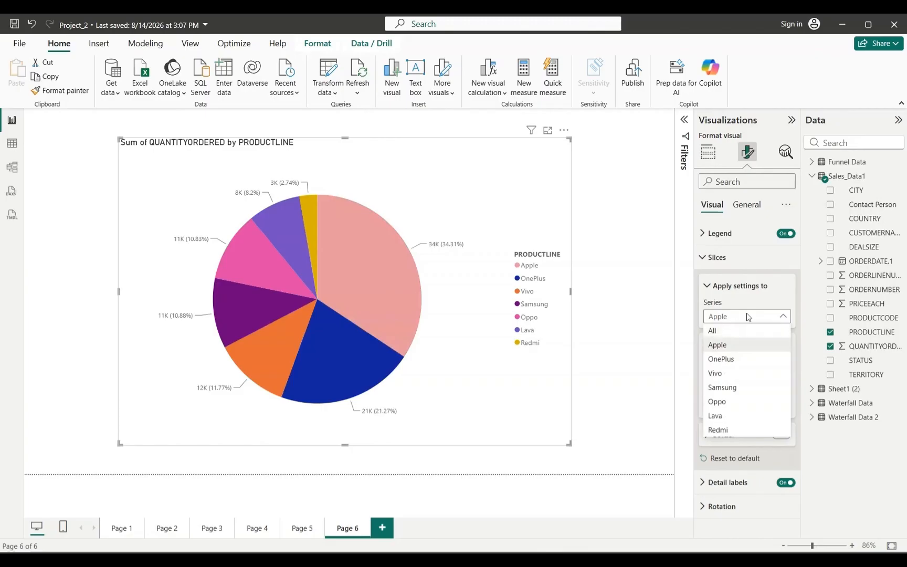
click(760, 300)
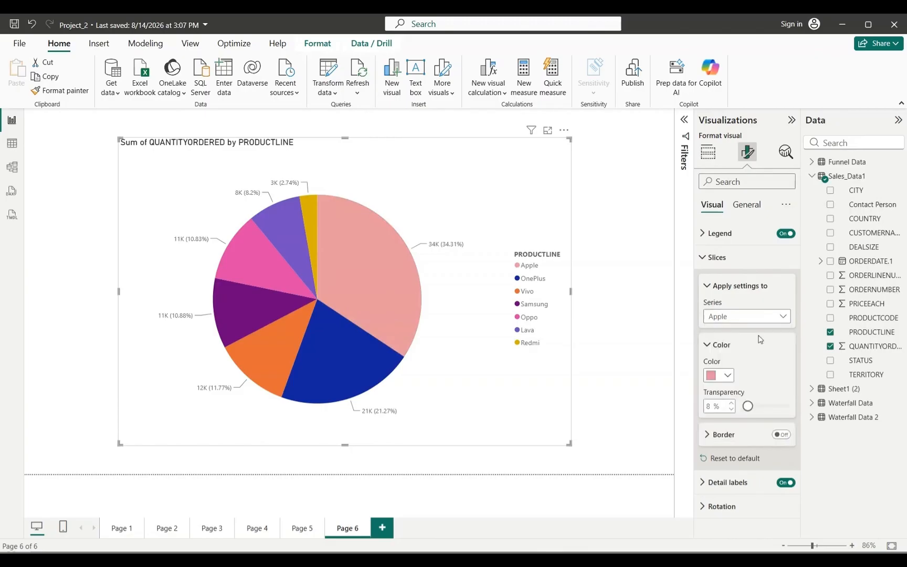
click(721, 461)
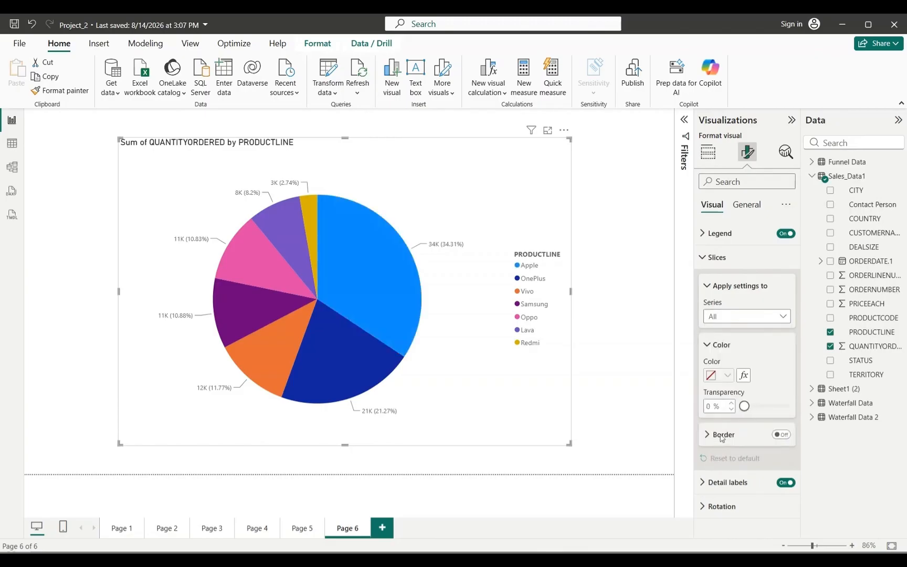
click(706, 286)
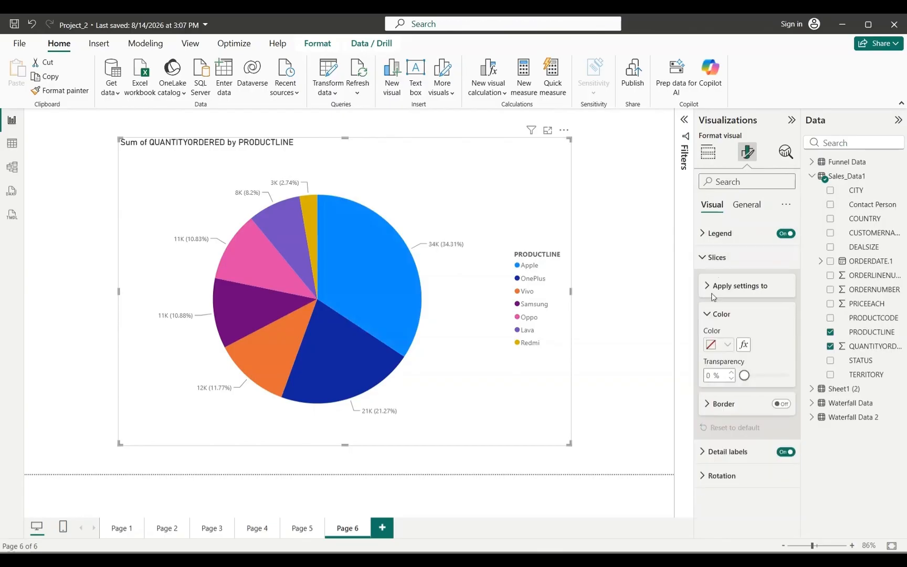
click(709, 286)
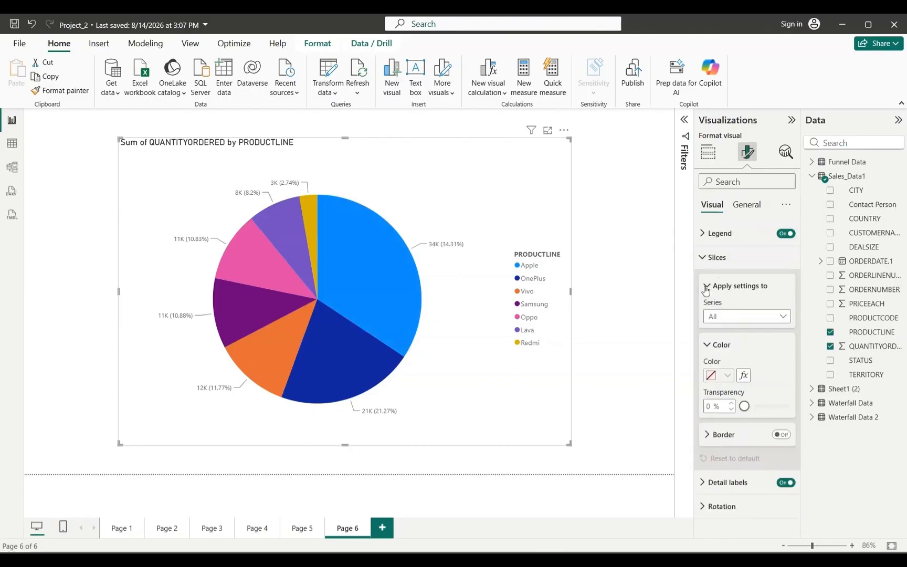
click(707, 286)
click(707, 286)
click(703, 257)
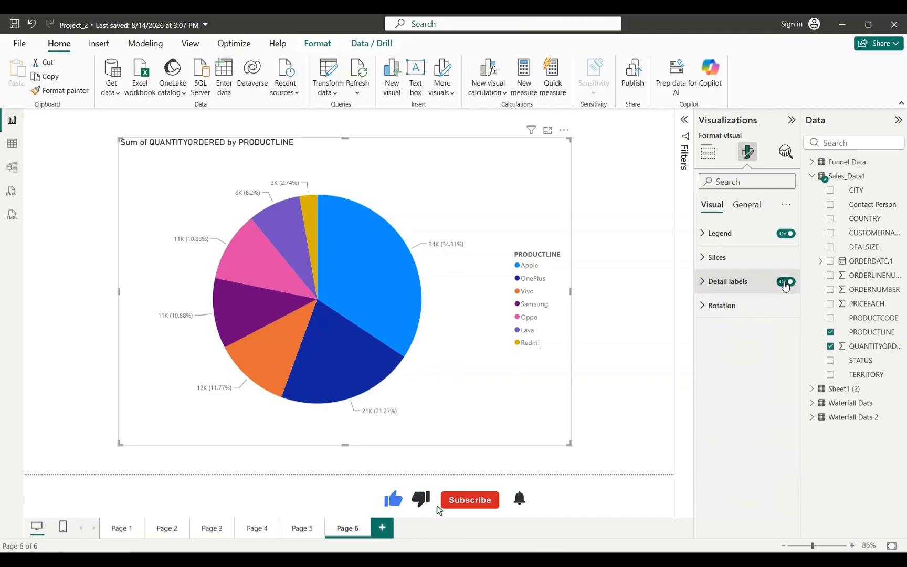
Try switching the detail labels off and on, test their Prefer outside and Inside positions, and return them to Outside
click(785, 282)
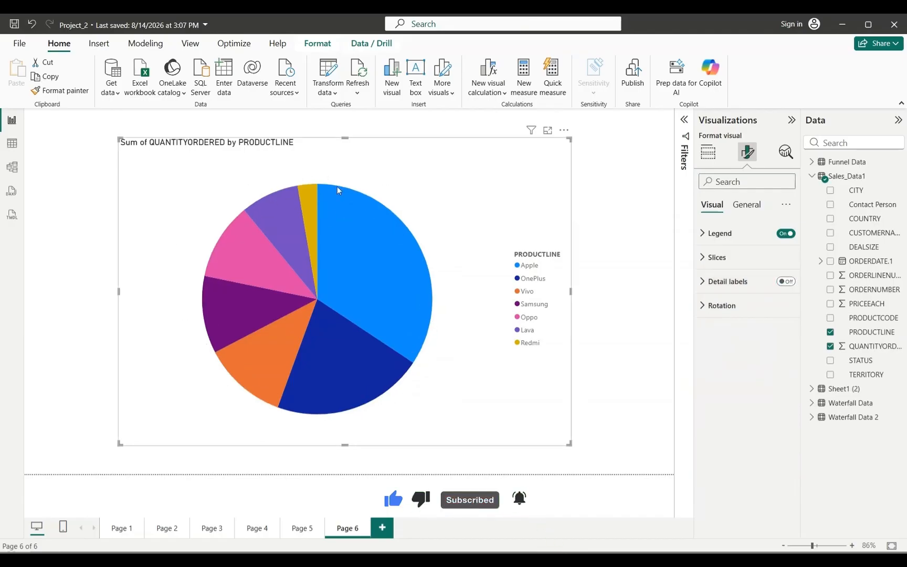
click(786, 282)
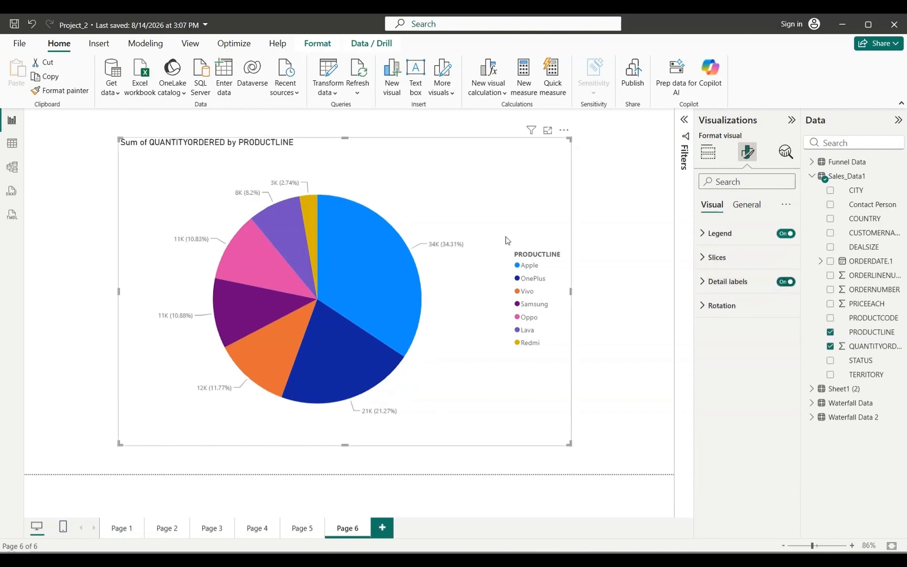
click(727, 282)
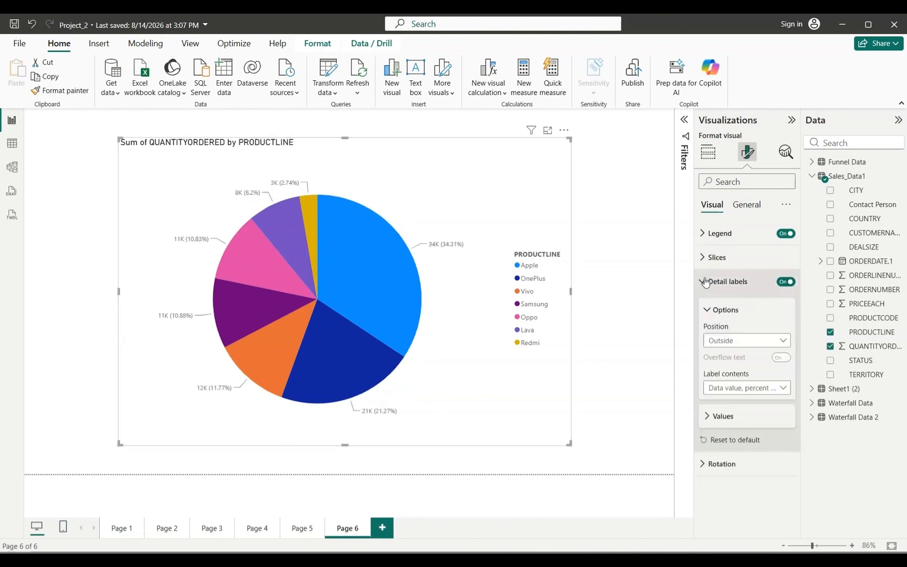
click(737, 341)
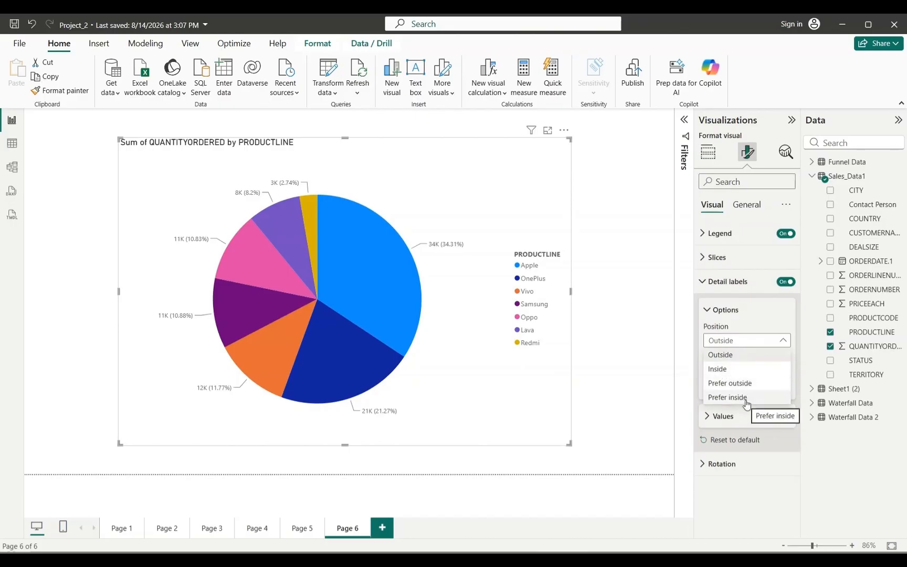
click(738, 383)
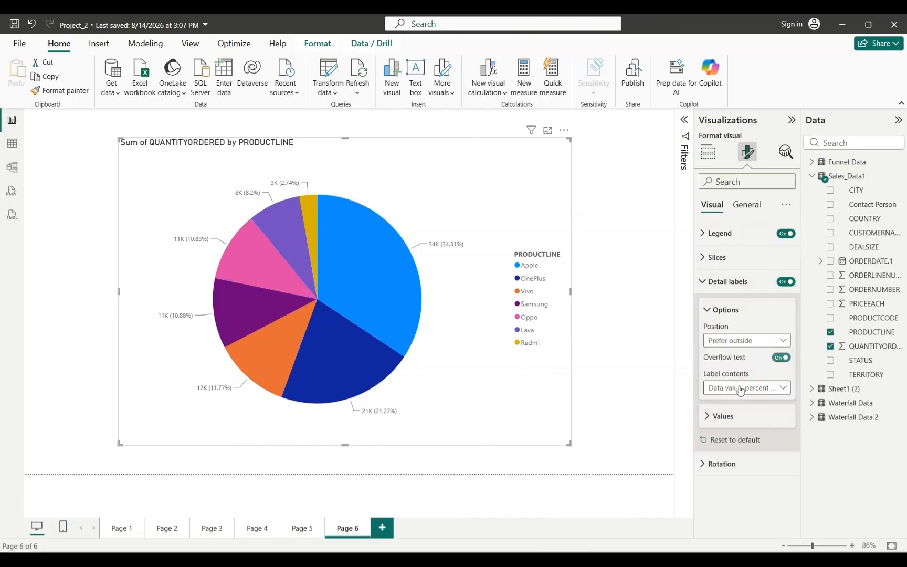
click(735, 341)
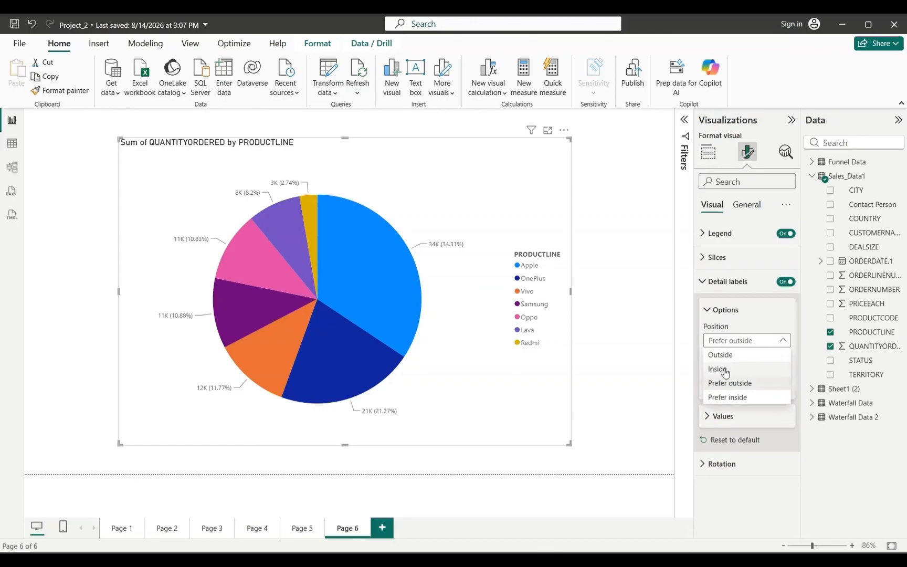
click(737, 367)
click(734, 341)
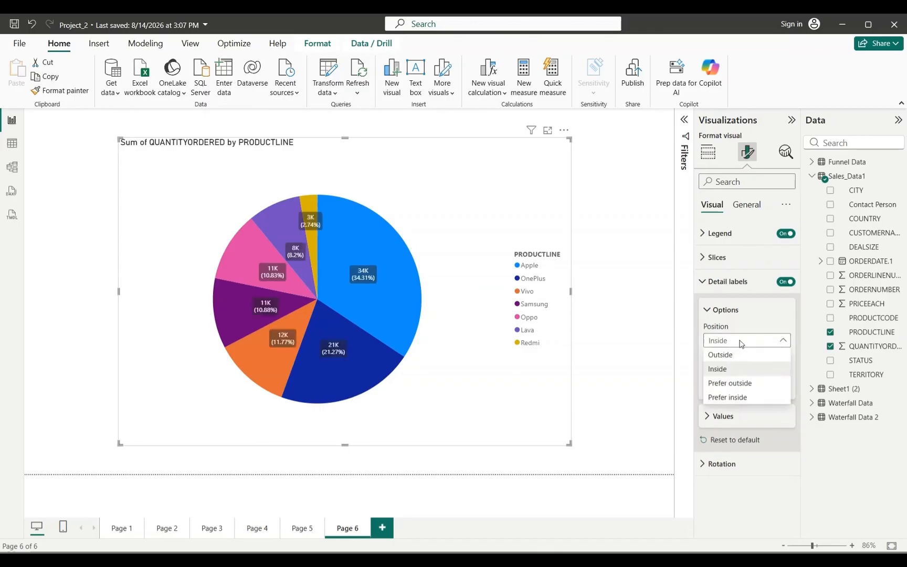
click(725, 355)
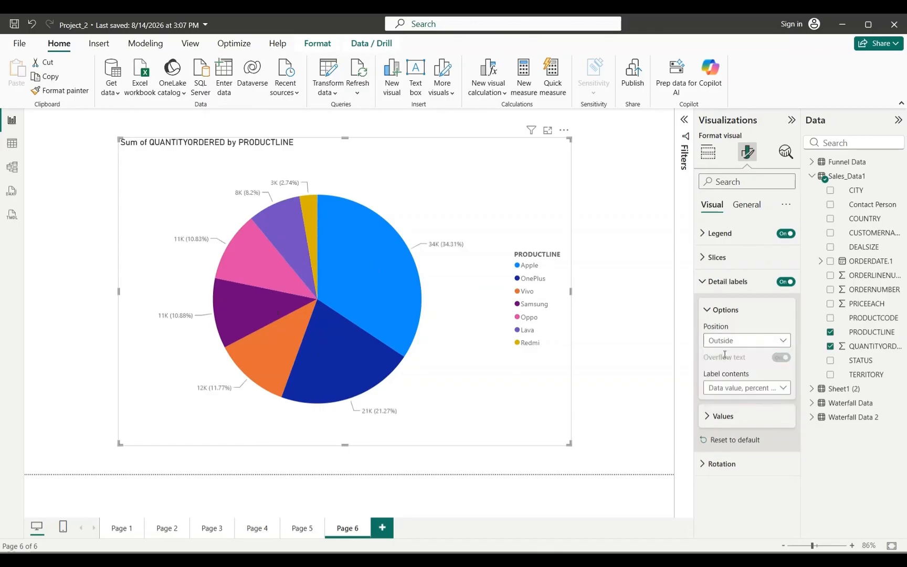
Set the detail labels' position to Prefer outside and their label contents to All detail labels
click(736, 342)
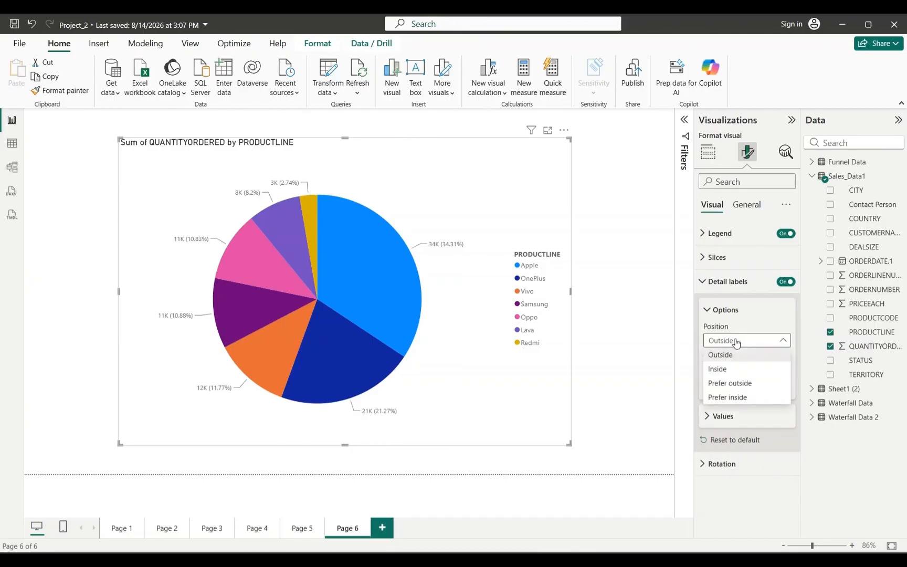
click(742, 387)
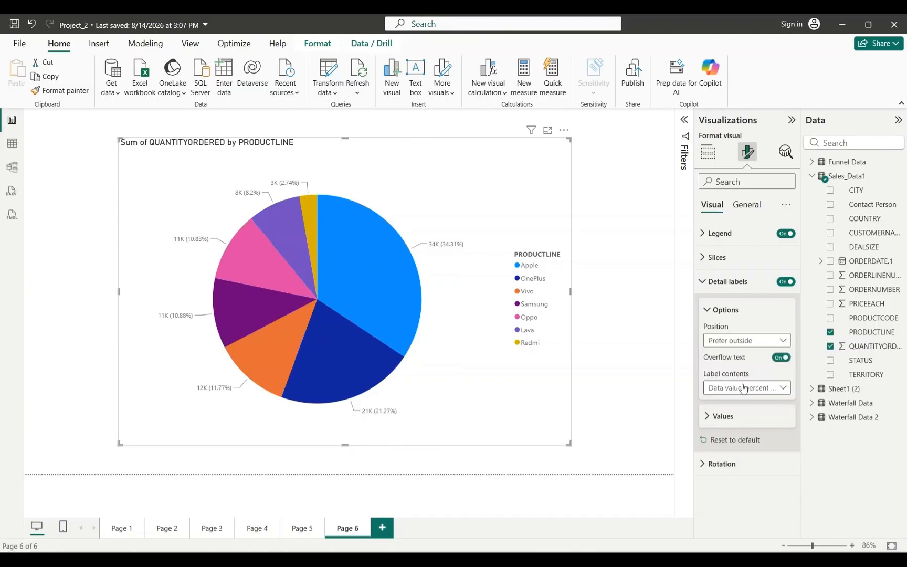
click(736, 392)
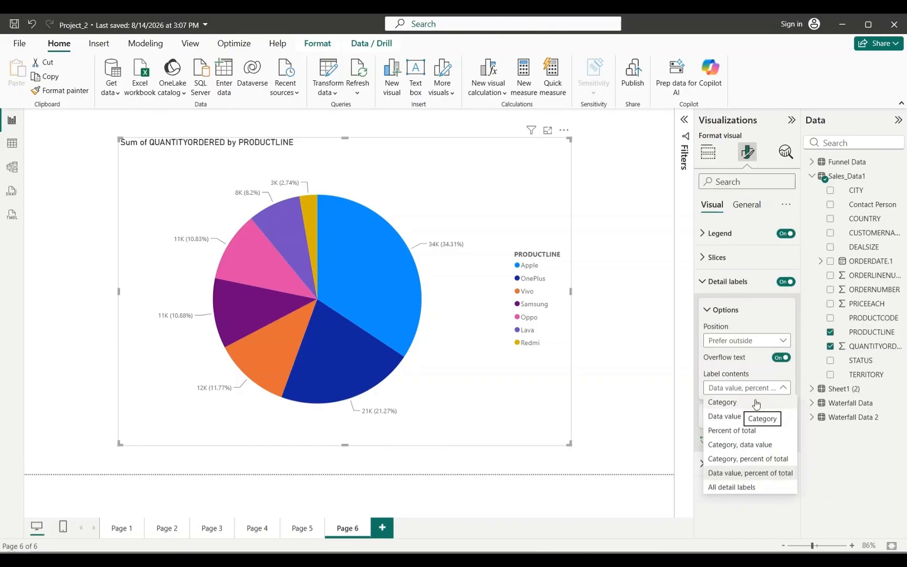
click(741, 488)
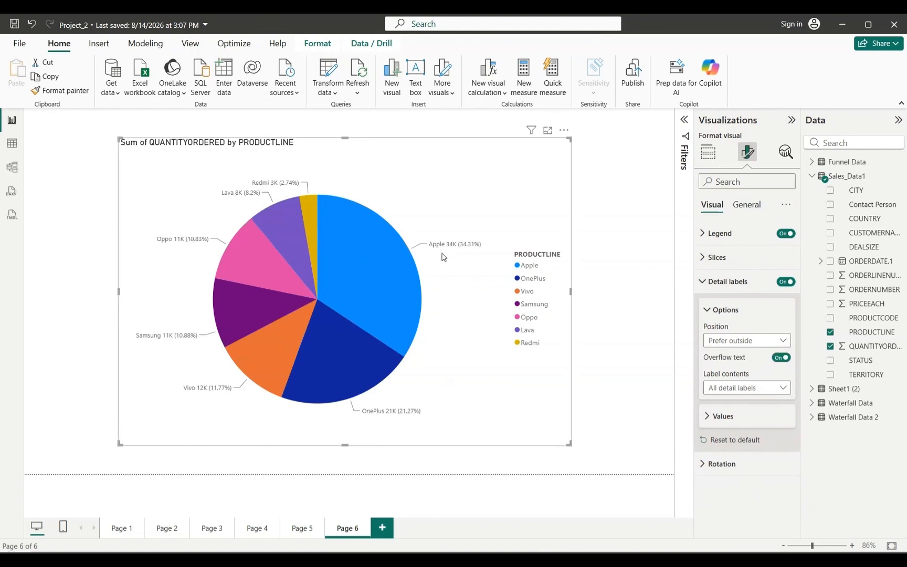
Try the Category, Data value and Percent of total label contents on the pie chart's detail labels
click(765, 388)
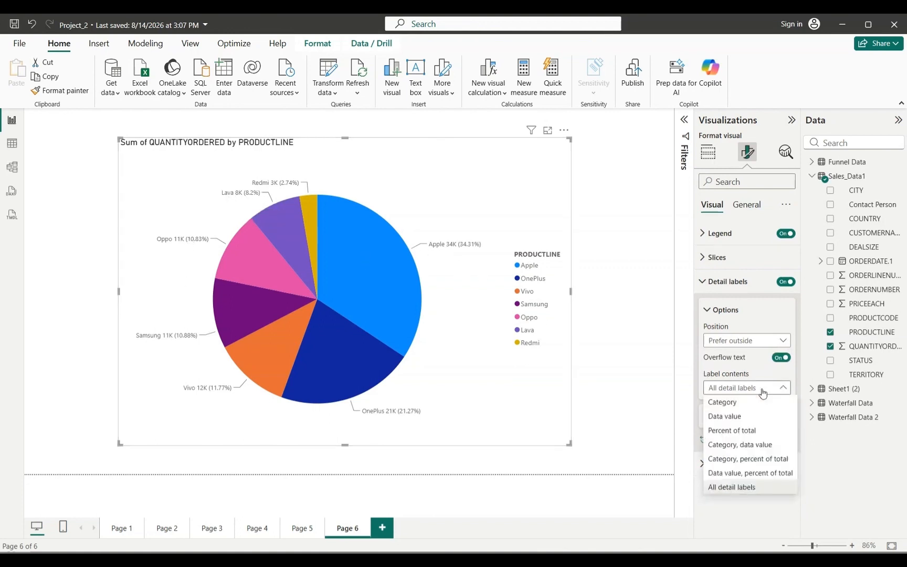
click(729, 403)
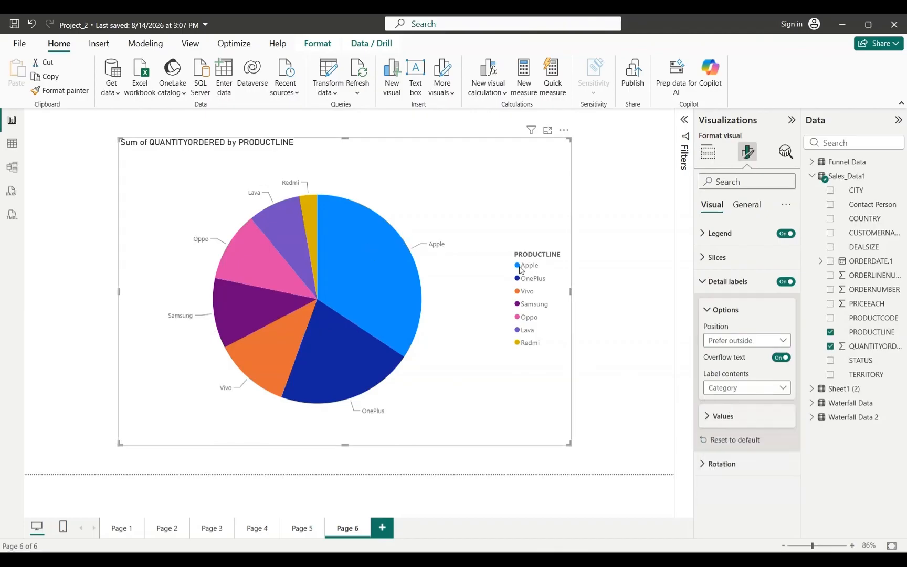
click(756, 340)
click(753, 341)
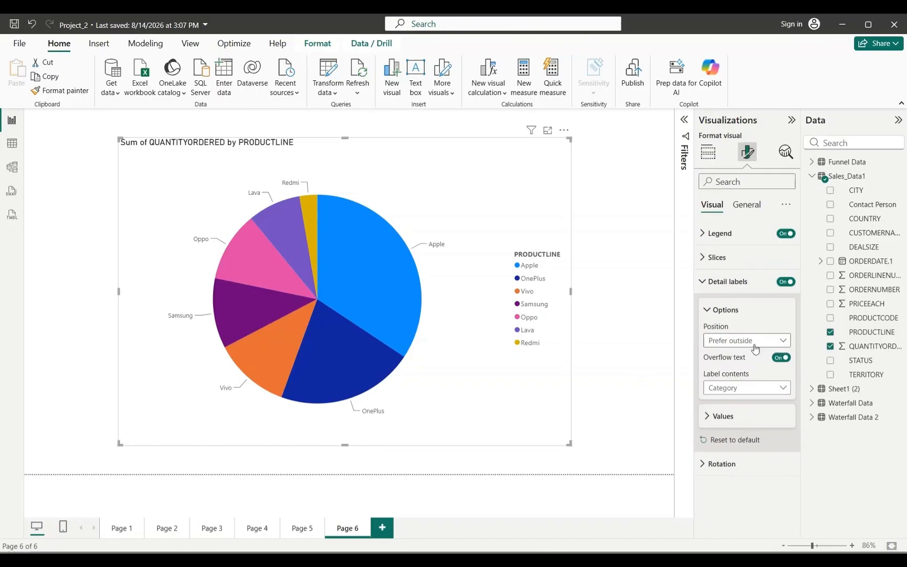
click(729, 388)
click(737, 416)
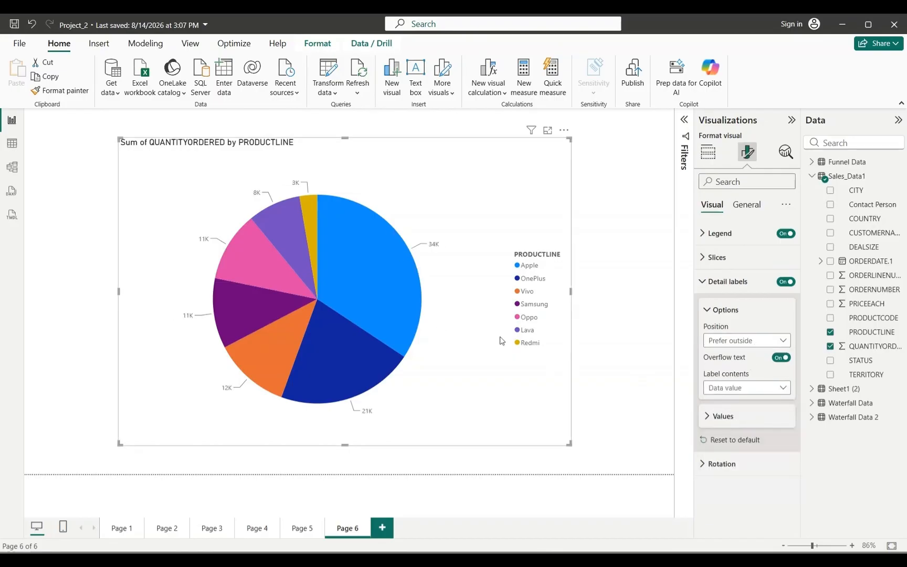
click(735, 390)
click(743, 430)
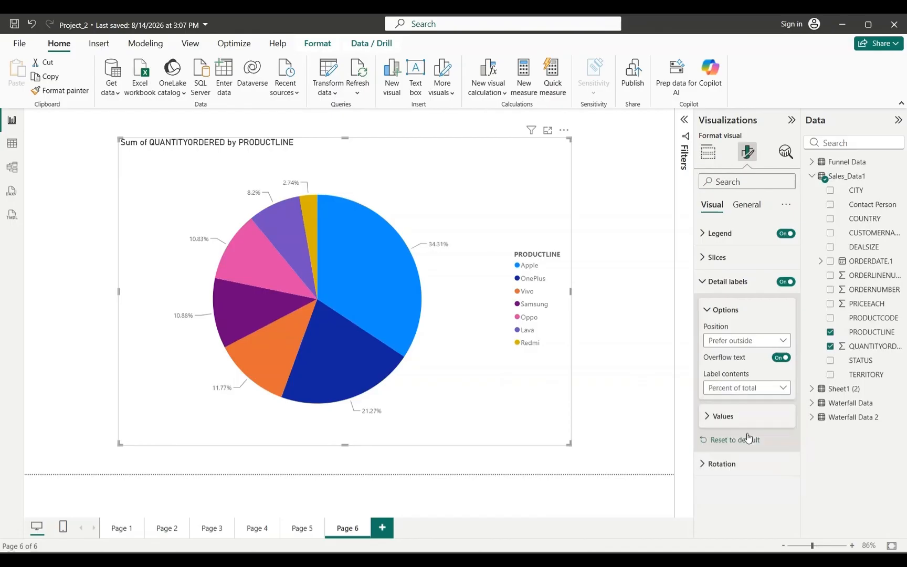
Try the Category, data value and Category, percent of total label contents, and return the detail labels to All detail labels
click(735, 390)
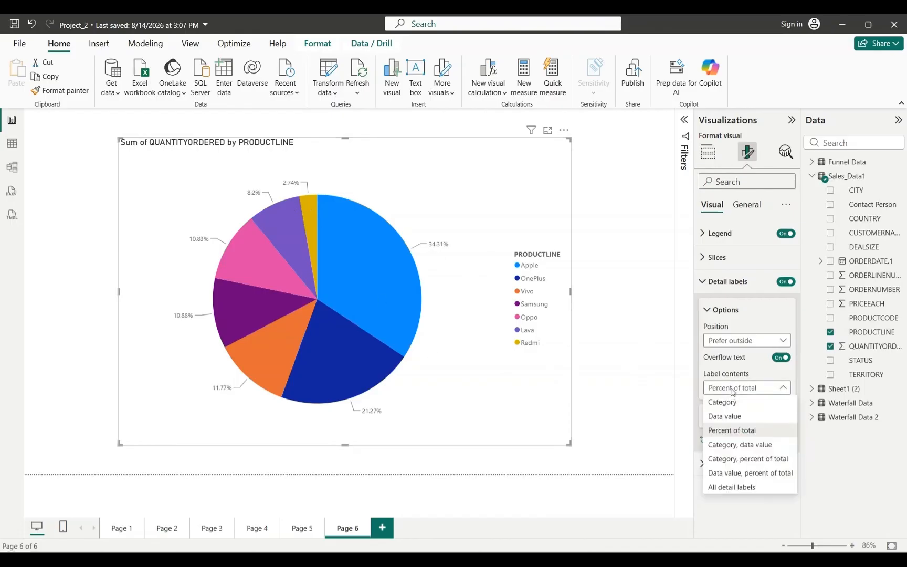
click(745, 445)
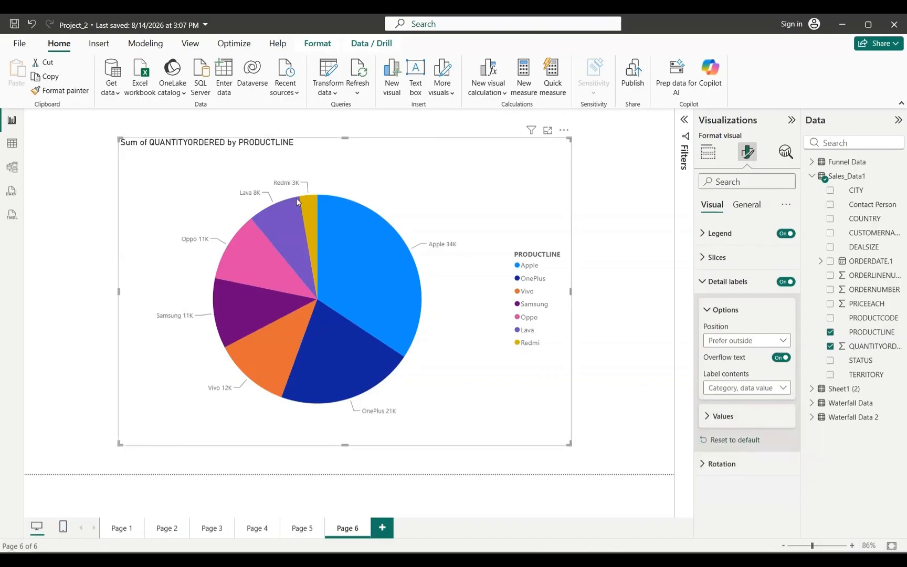
click(735, 393)
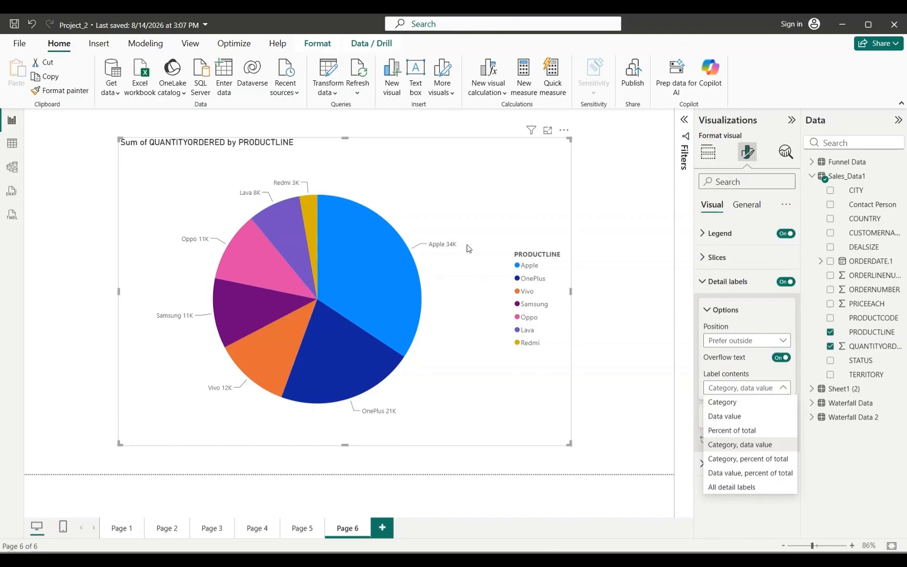
click(755, 460)
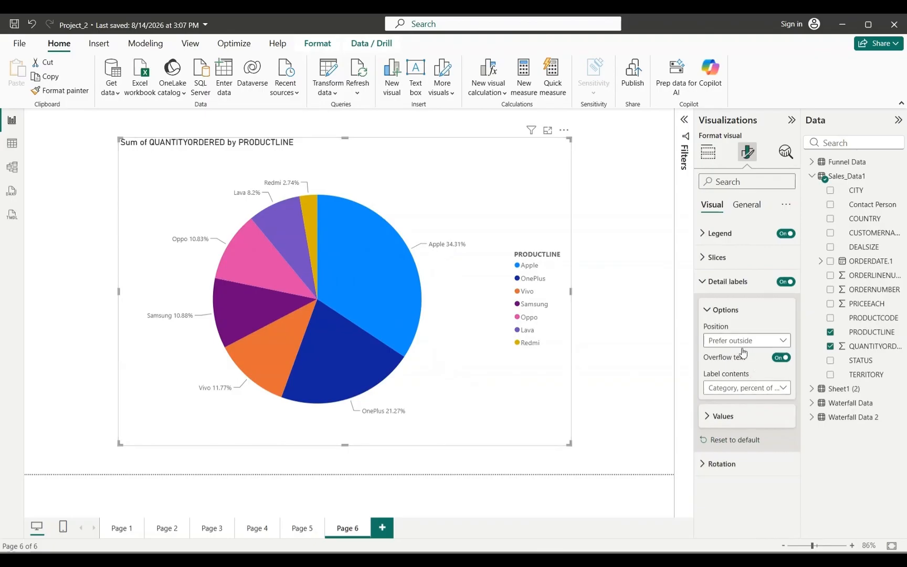
click(737, 389)
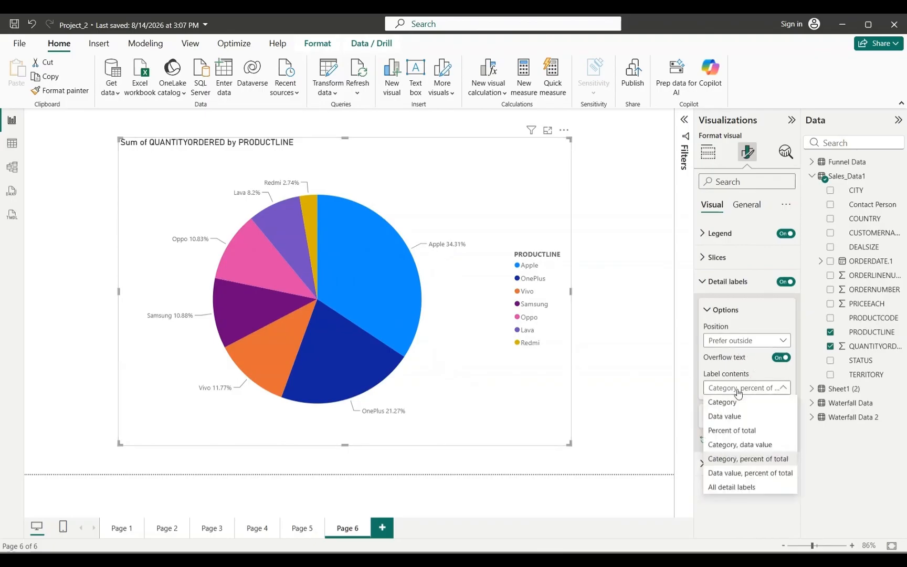
click(722, 487)
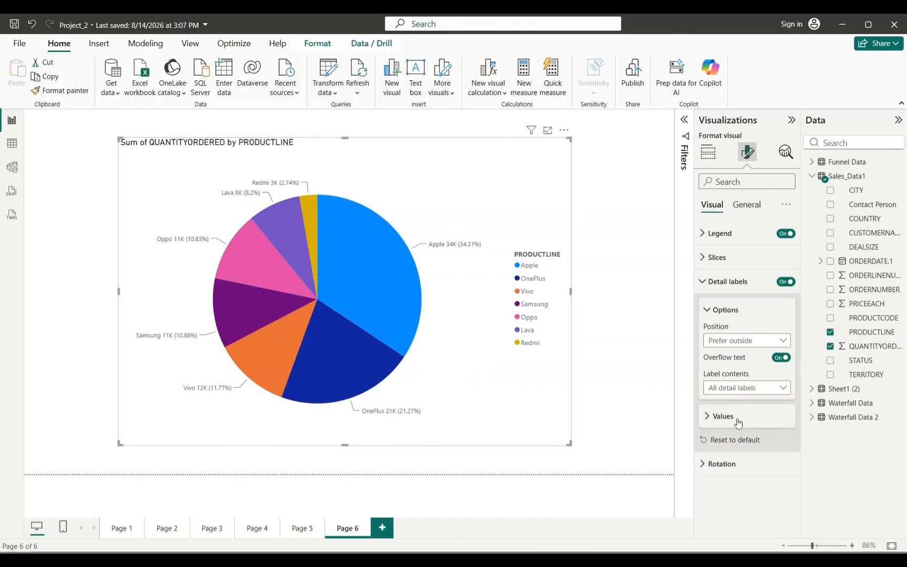
Try rotating the pie chart's slices and return the rotation to 0°
click(704, 288)
click(701, 308)
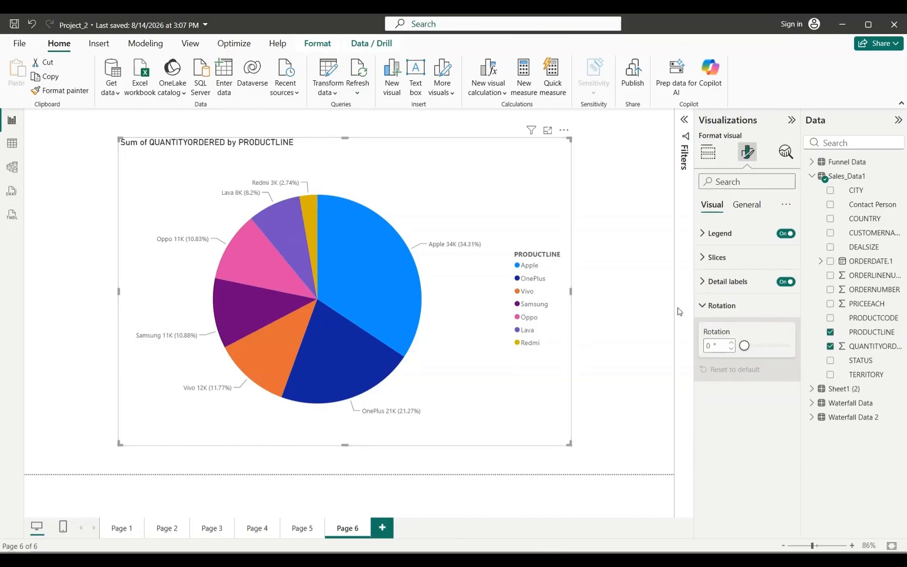
mouse_move(744, 351)
mouse_down()
mouse_move(787, 350)
mouse_move(740, 350)
mouse_up()
click(701, 306)
click(702, 306)
mouse_move(747, 350)
mouse_down()
mouse_move(754, 349)
mouse_move(740, 350)
mouse_up()
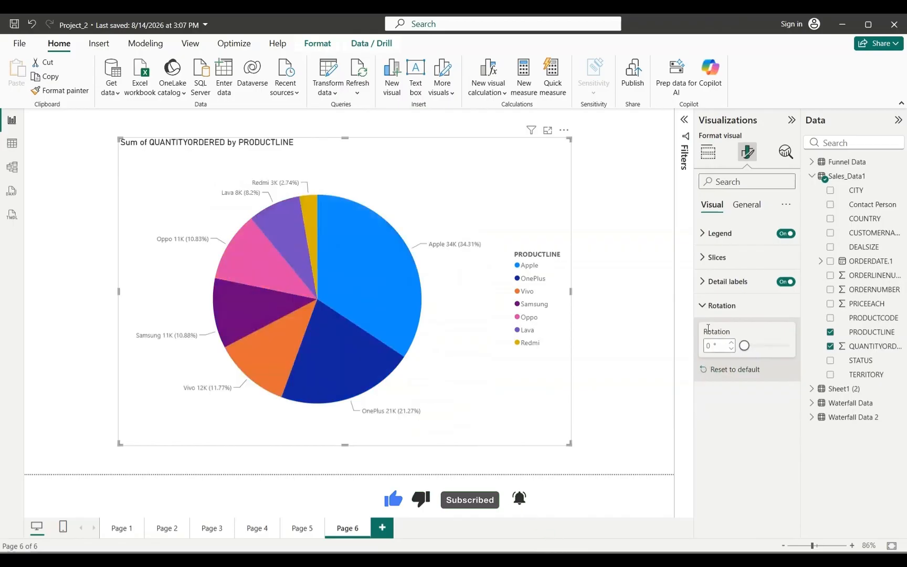
click(703, 305)
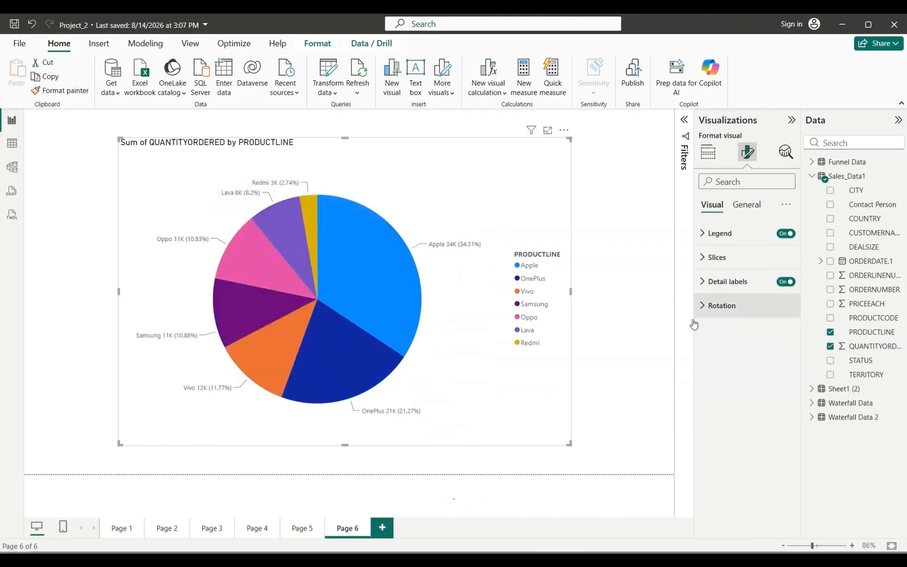
click(288, 528)
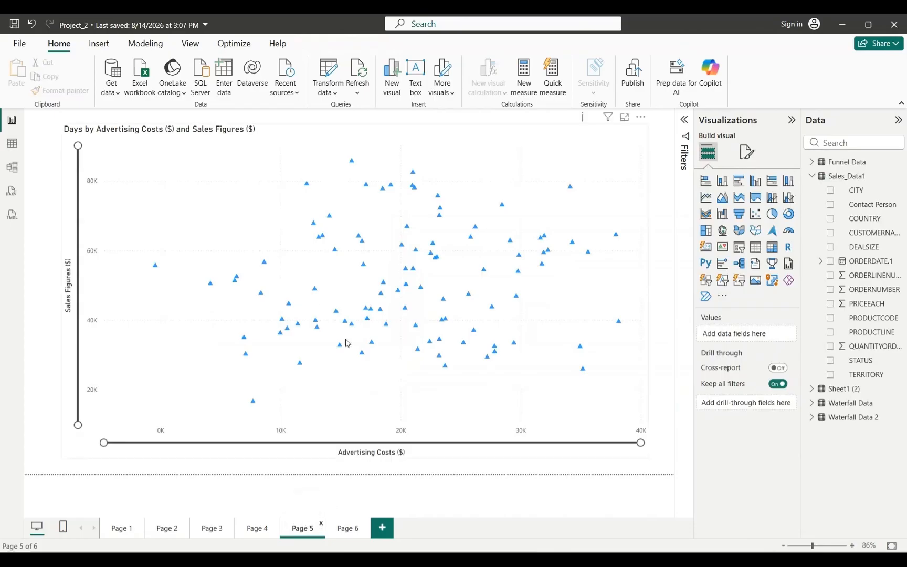
click(349, 527)
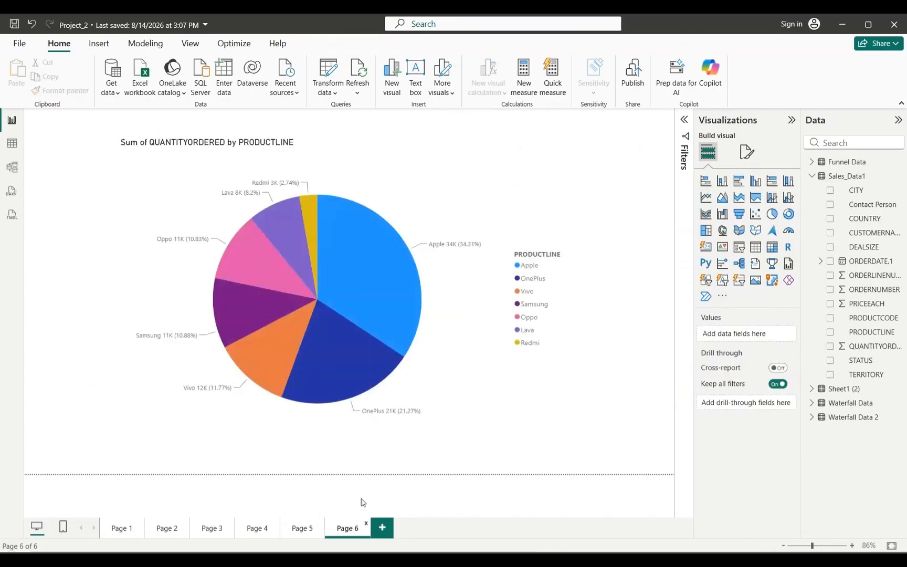
Shrink the pie chart to roughly half the page width and move it to the upper-left area of Page 6
click(127, 146)
drag(120, 140, 254, 256)
drag(346, 263, 158, 142)
Duplicate the pie chart into the lower-right area of the page and convert the copy to a donut chart
key(ctrl+c)
click(427, 274)
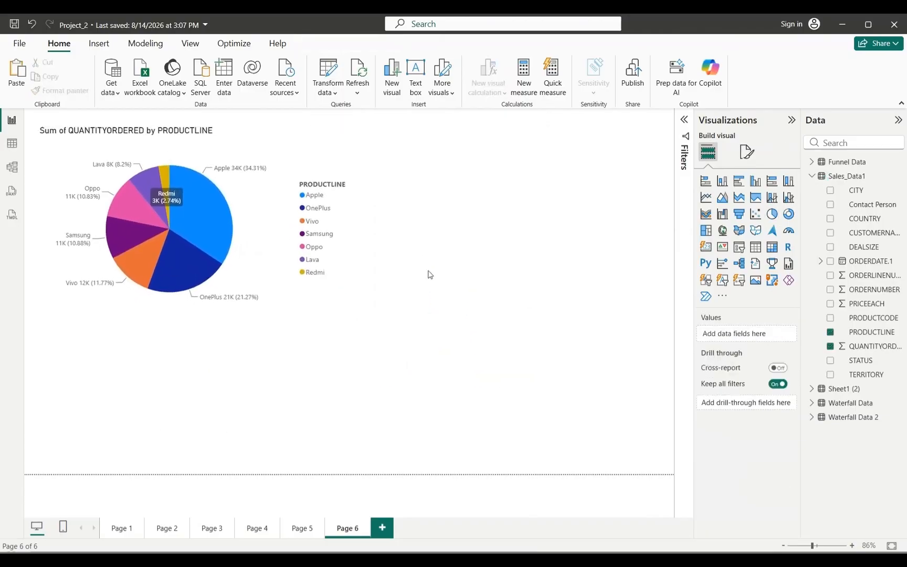
key(ctrl+v)
drag(227, 152, 537, 292)
click(788, 213)
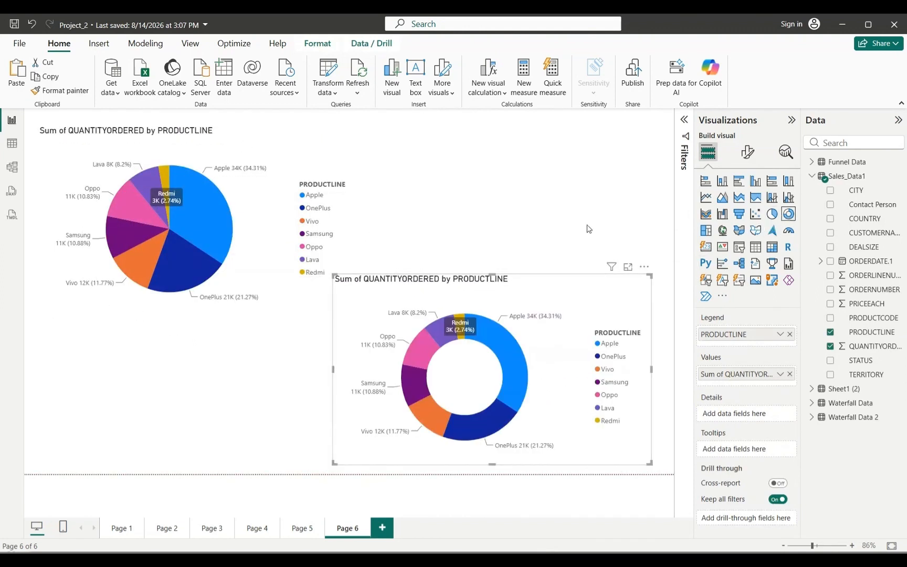
click(544, 212)
Make the donut chart slightly smaller and move it up a little on the page
click(336, 274)
drag(334, 276, 369, 305)
drag(526, 322, 522, 279)
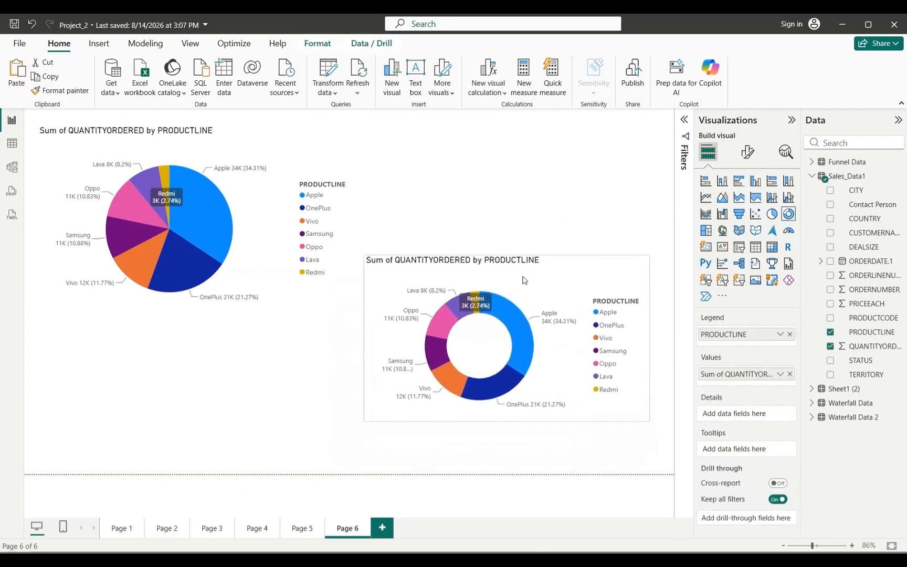
Move the pie chart into the page's upper-left corner and shift the donut chart slightly down, leaving no slice highlighted
click(202, 241)
drag(176, 215, 169, 208)
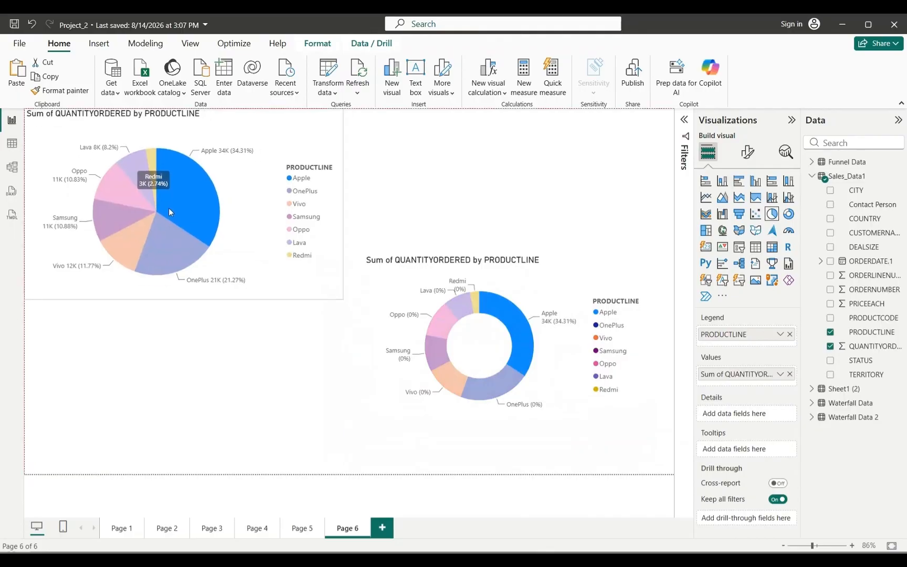
click(445, 301)
drag(444, 303, 439, 317)
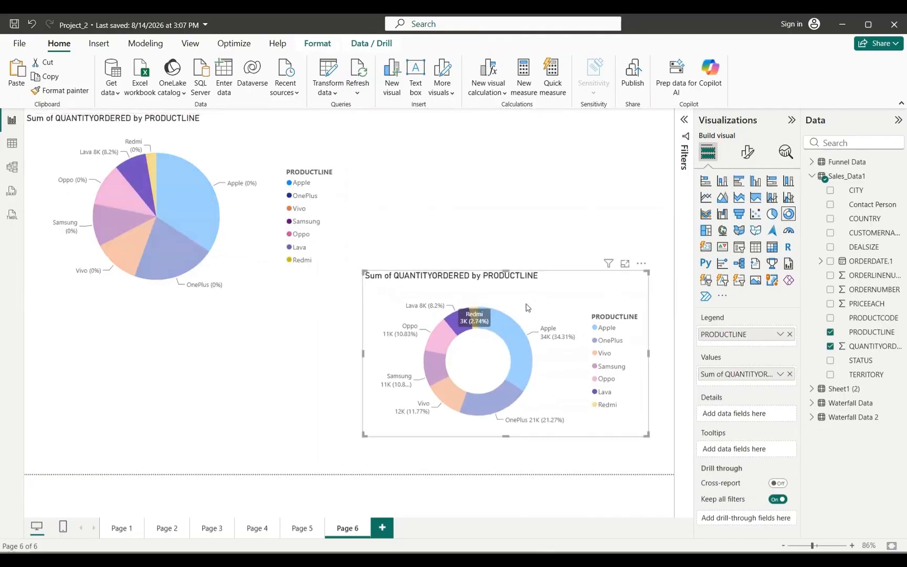
click(548, 239)
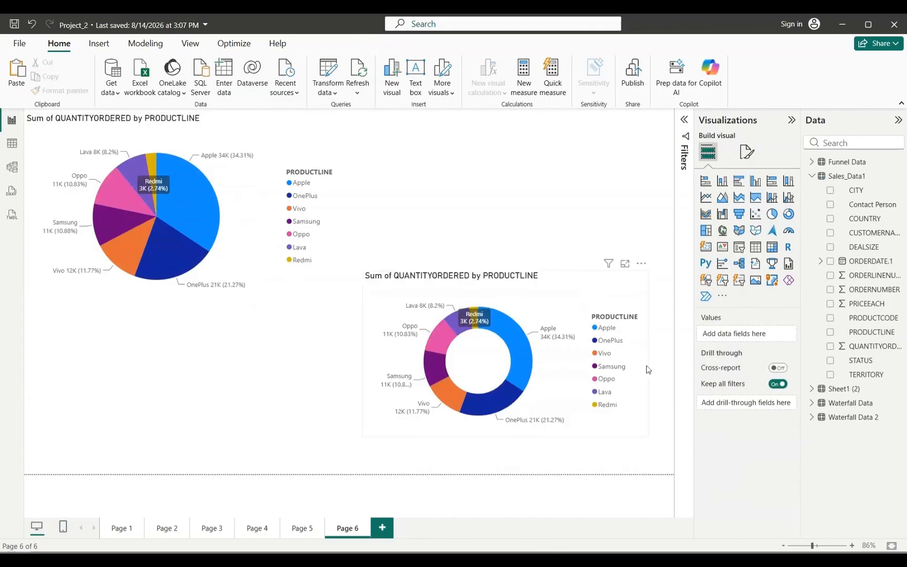